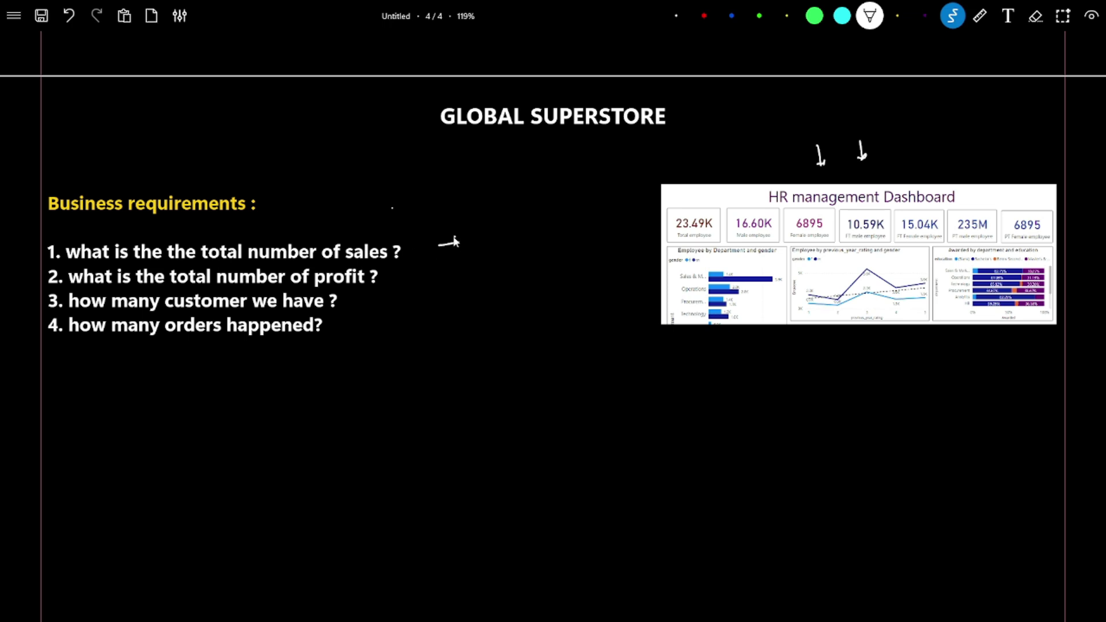
Handwrite "Card" beside the first business requirement and draw a white arrow pointing at the sample dashboard's row of figures.
drag(523, 243, 548, 230)
drag(628, 226, 647, 226)
drag(638, 220, 638, 230)
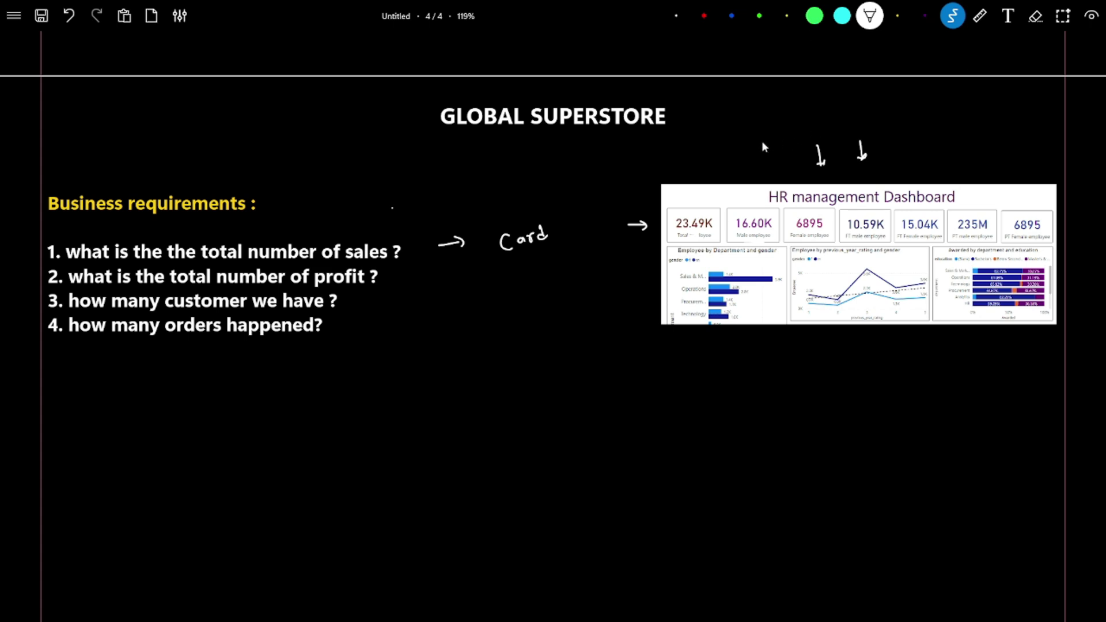
With the yellow pen, underline several sample dashboard card labels, add an arrow to their row, and draw a box around "Card".
click(786, 15)
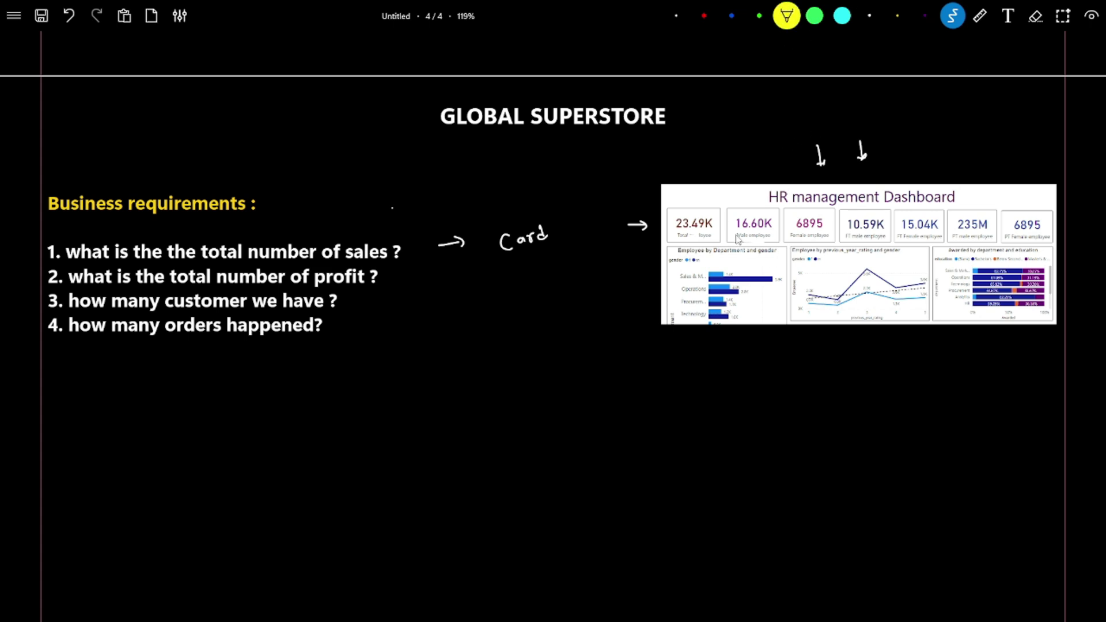
drag(738, 238, 807, 240)
drag(881, 238, 852, 240)
drag(629, 202, 651, 214)
drag(503, 260, 547, 248)
mouse_move(495, 250)
mouse_down()
mouse_move(483, 219)
mouse_move(549, 208)
mouse_up()
drag(560, 249, 511, 264)
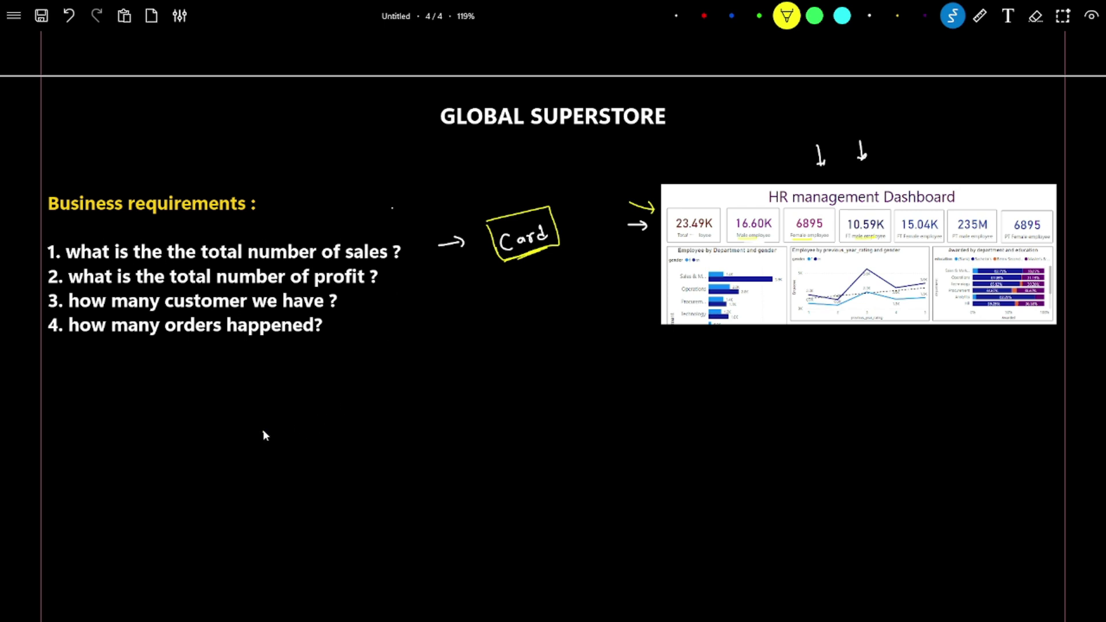
Sketch two yellow example cards below the requirements: "Total sales" containing 210 and "Total Profit" containing 500.
drag(262, 432, 309, 427)
drag(275, 437, 288, 439)
drag(312, 410, 321, 410)
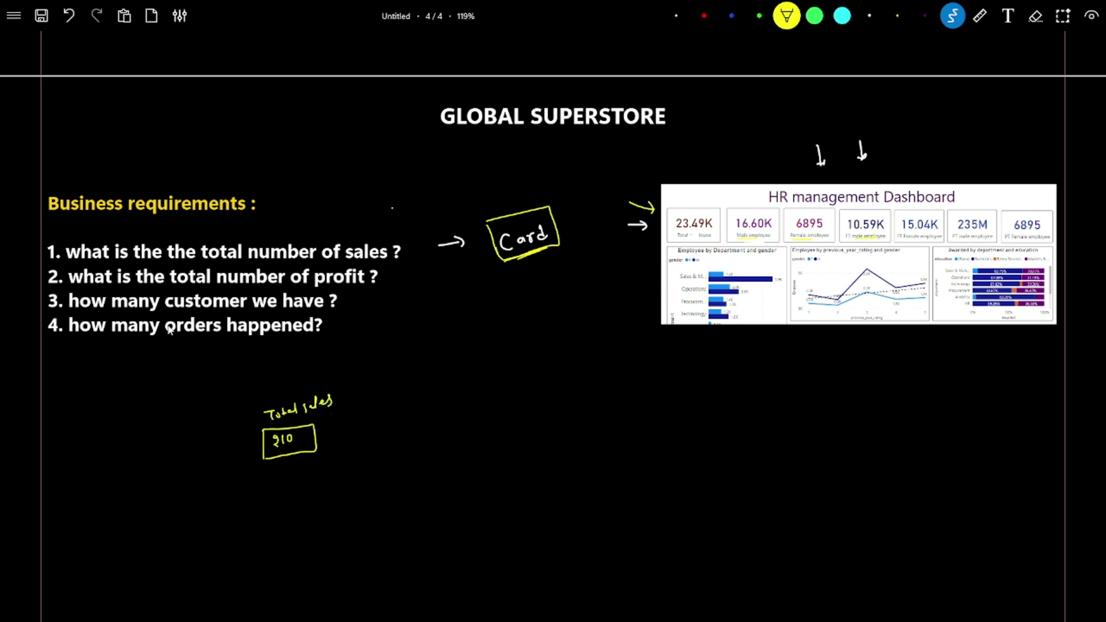
drag(364, 411, 441, 395)
mouse_move(359, 397)
mouse_down()
mouse_move(370, 403)
mouse_move(421, 384)
mouse_up()
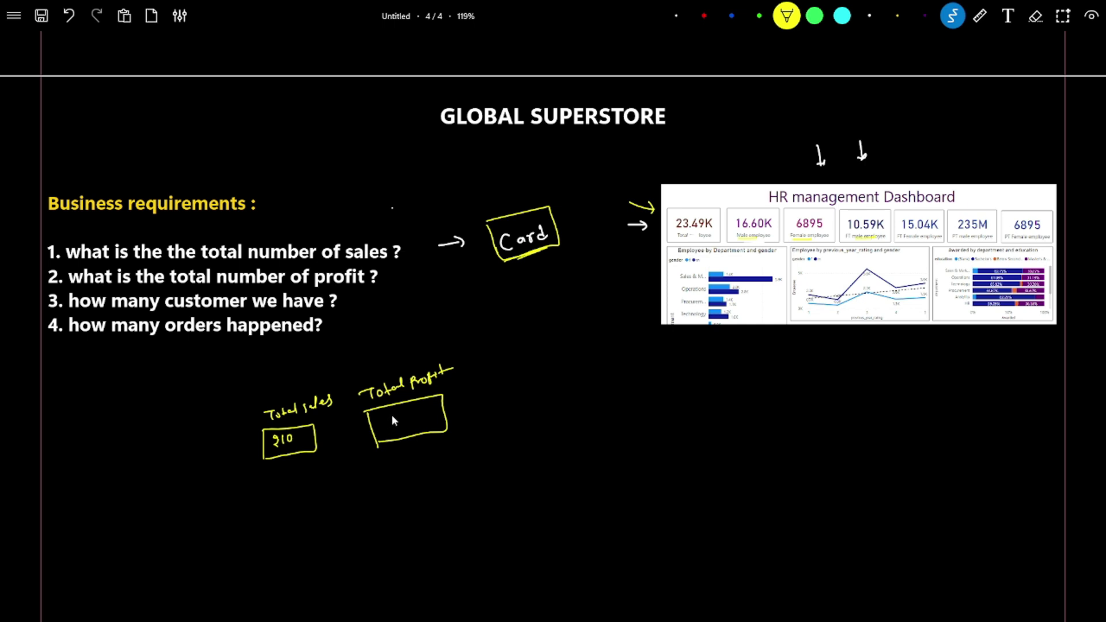
drag(417, 414, 416, 412)
Sketch a "Number of" card containing 1000 and a labelled fourth card containing 50, and draw a line beneath all four cards.
drag(489, 383, 494, 413)
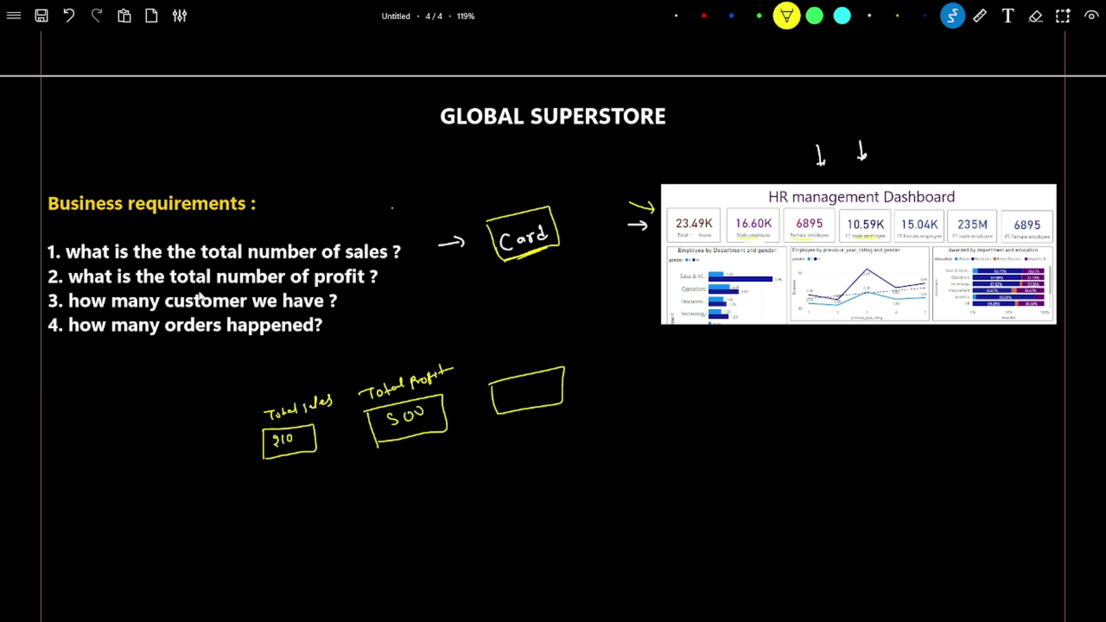
mouse_move(487, 365)
mouse_down()
mouse_move(541, 354)
mouse_move(567, 334)
mouse_up()
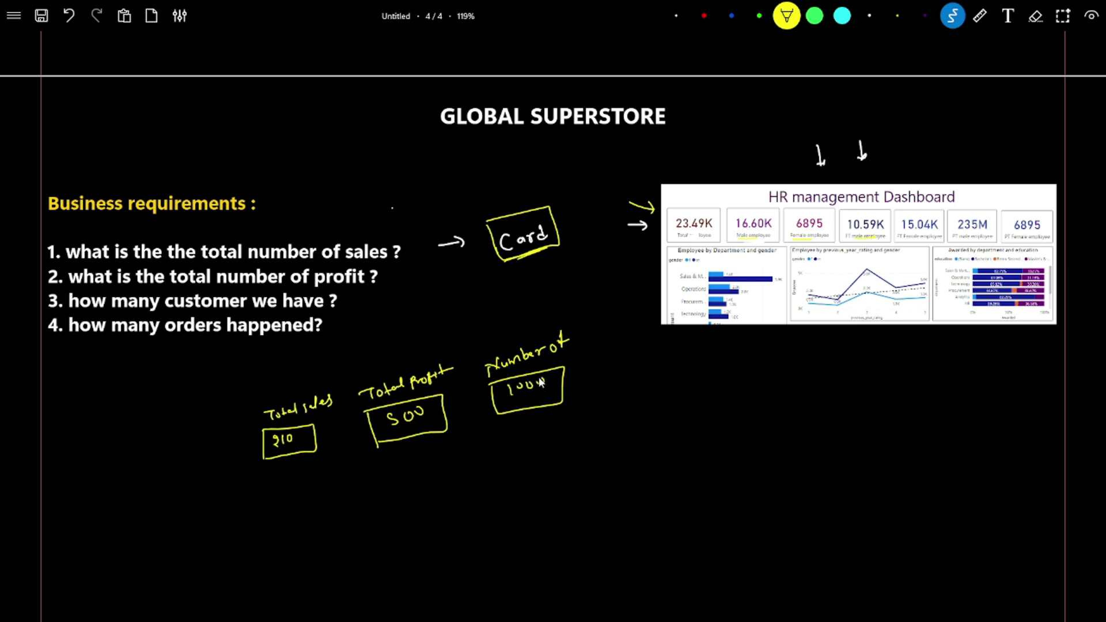
mouse_move(613, 377)
mouse_down()
mouse_move(683, 380)
mouse_move(617, 393)
mouse_up()
drag(654, 369, 650, 376)
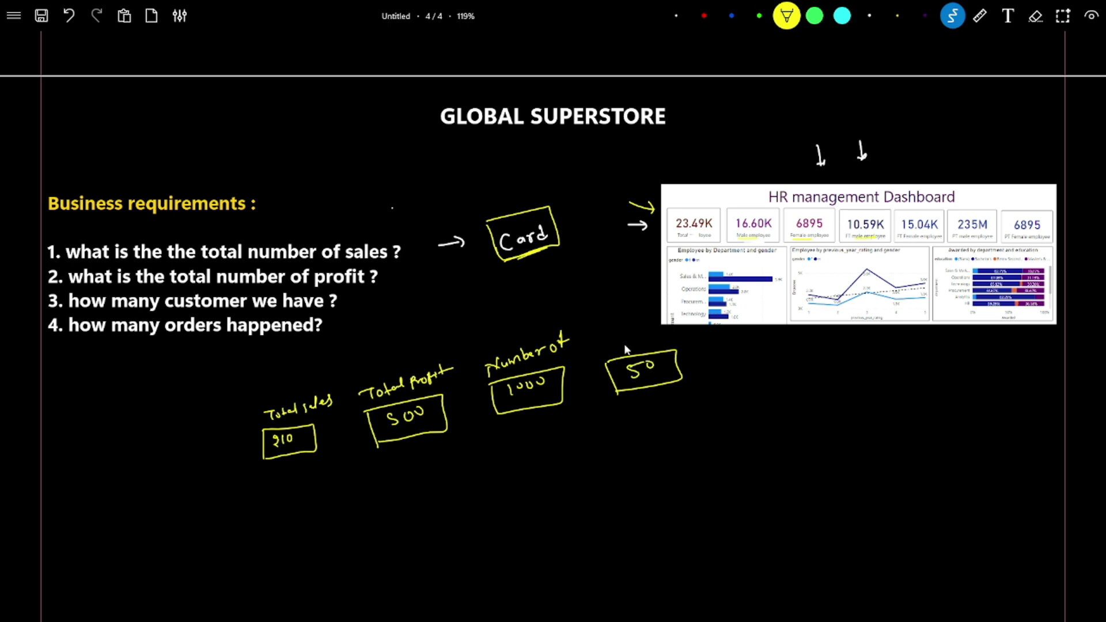
drag(602, 343, 614, 343)
mouse_move(609, 343)
mouse_down()
mouse_move(609, 353)
mouse_move(633, 348)
mouse_up()
drag(628, 341, 637, 340)
drag(636, 345, 644, 336)
drag(279, 499, 579, 450)
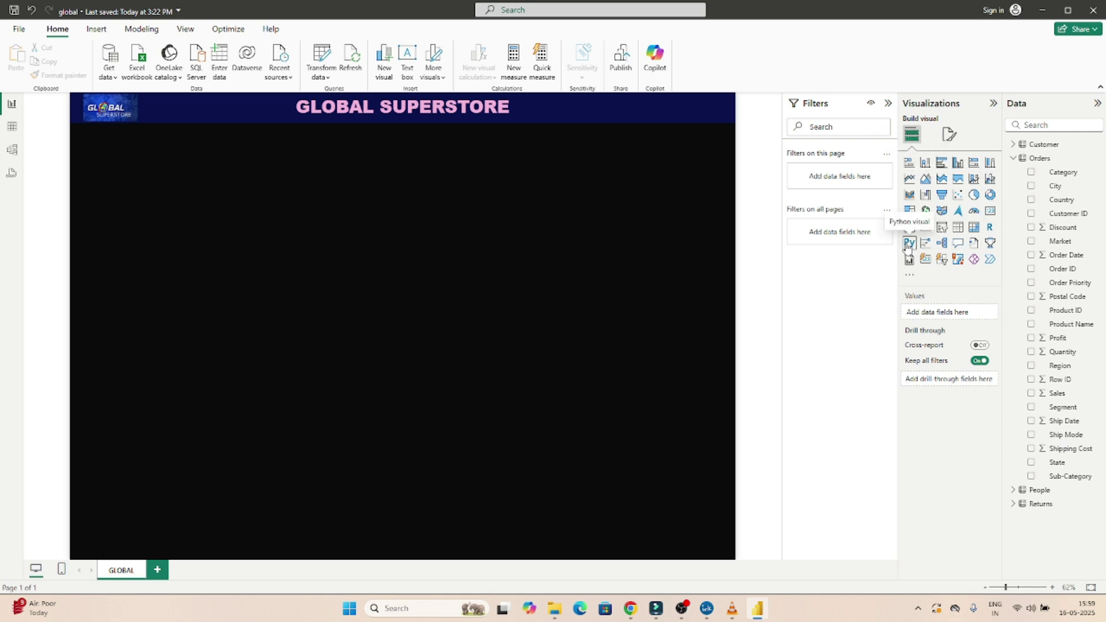
Switch to Power BI, add a Card visual to the GLOBAL page and narrow it to a small card near the logo.
click(989, 213)
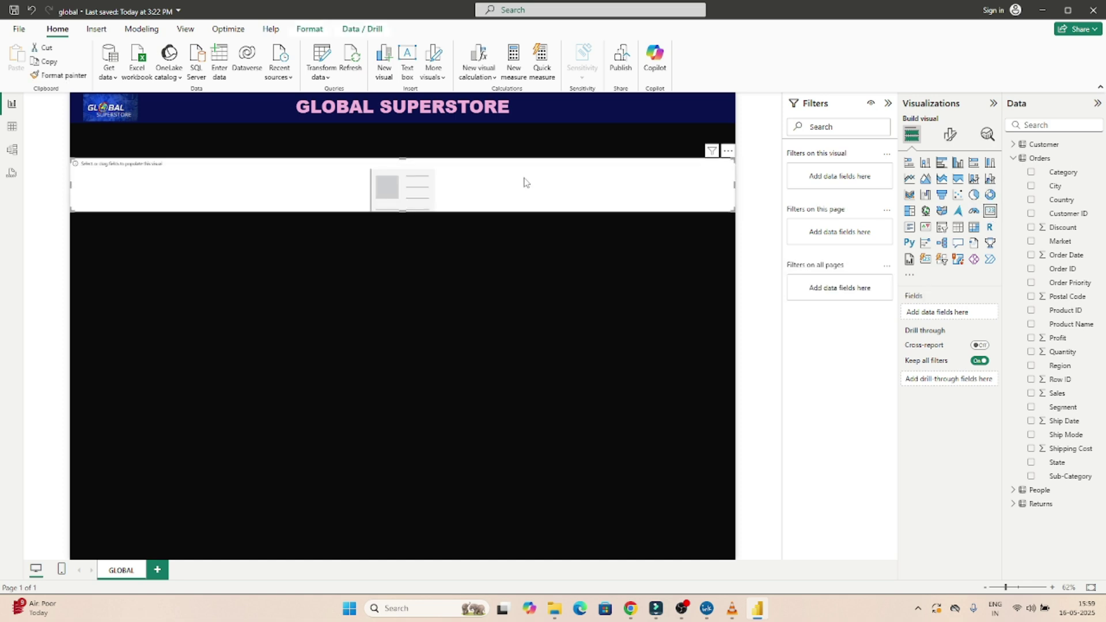
drag(735, 185, 189, 209)
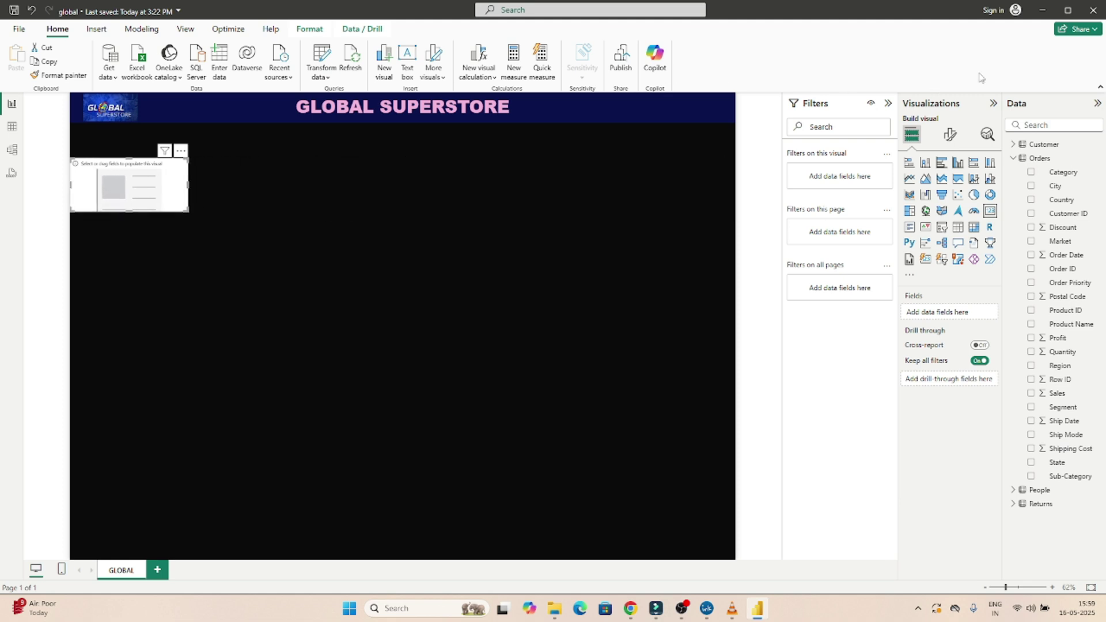
Look through the data tables and examine the fields of the Orders table for Sales, and return to the report page.
click(1013, 158)
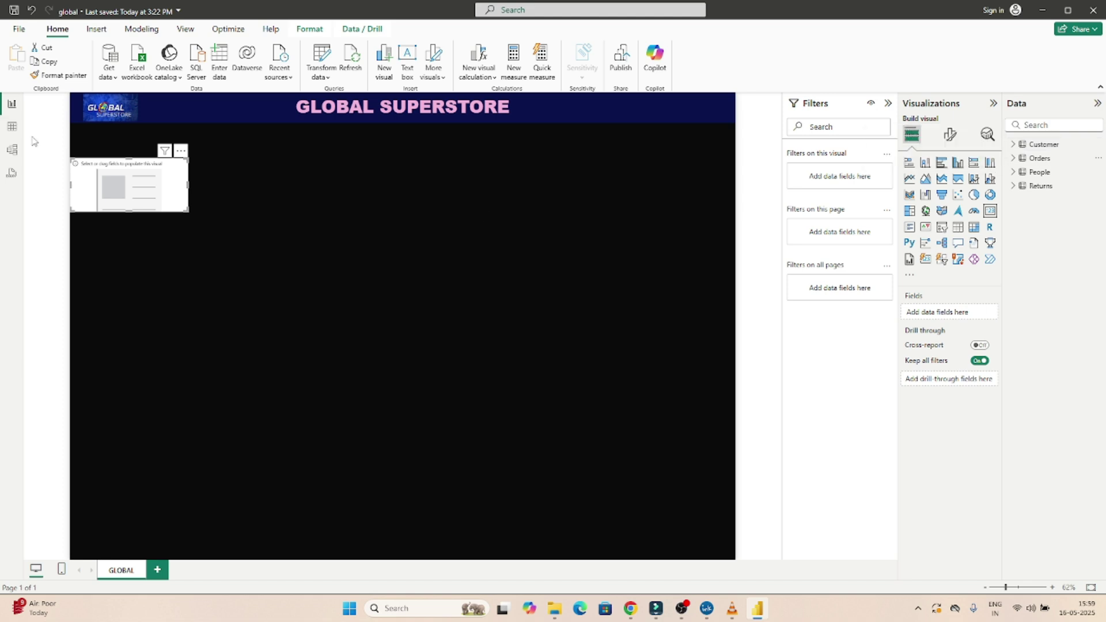
click(11, 130)
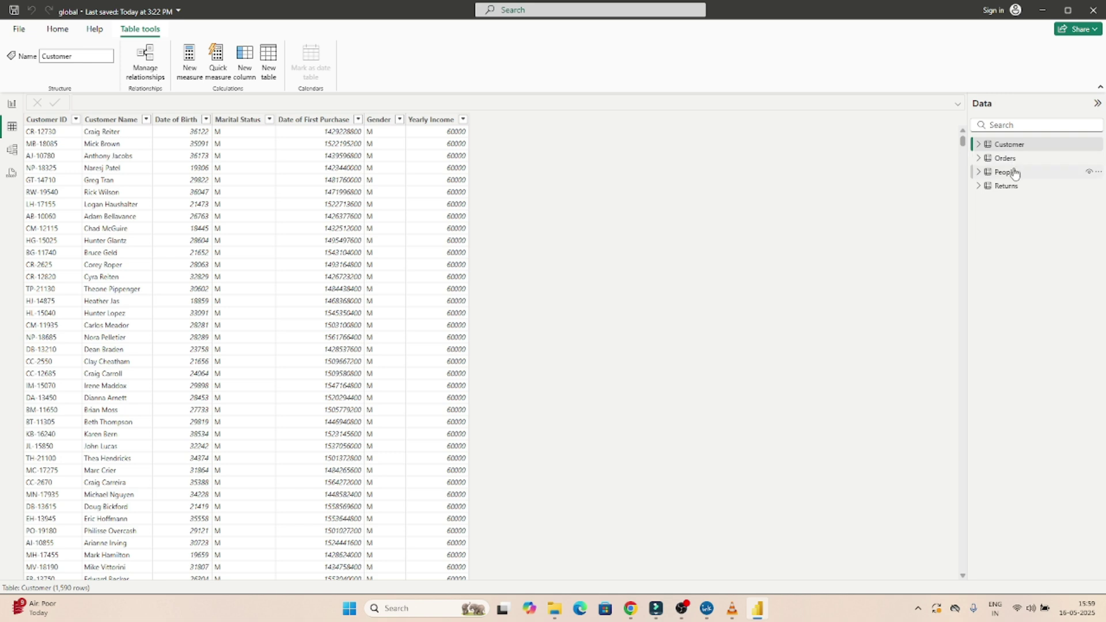
click(979, 157)
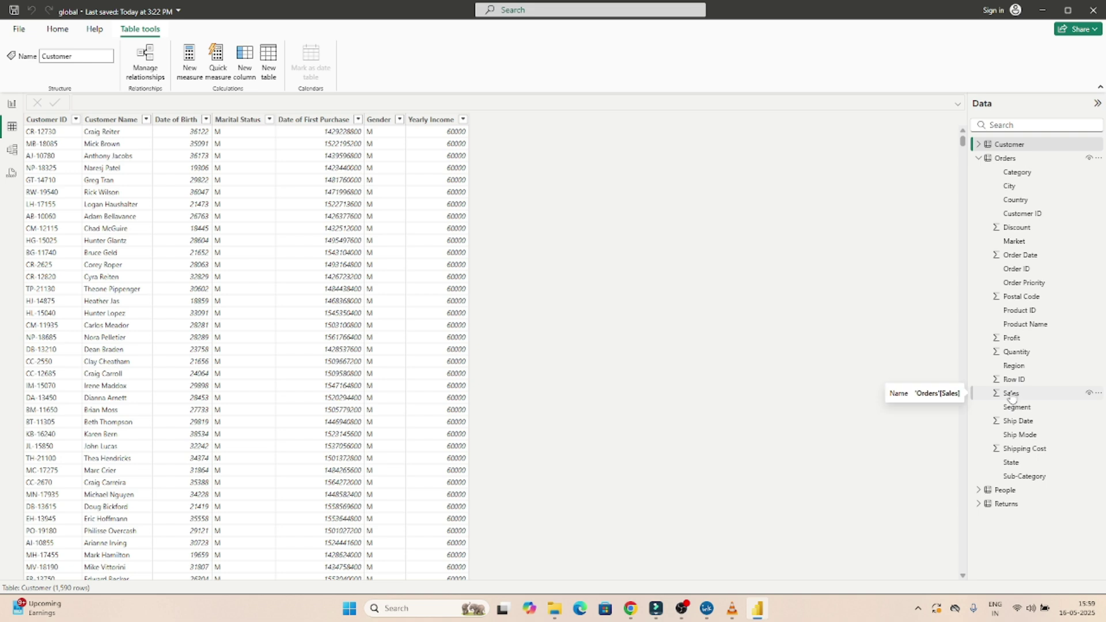
click(12, 106)
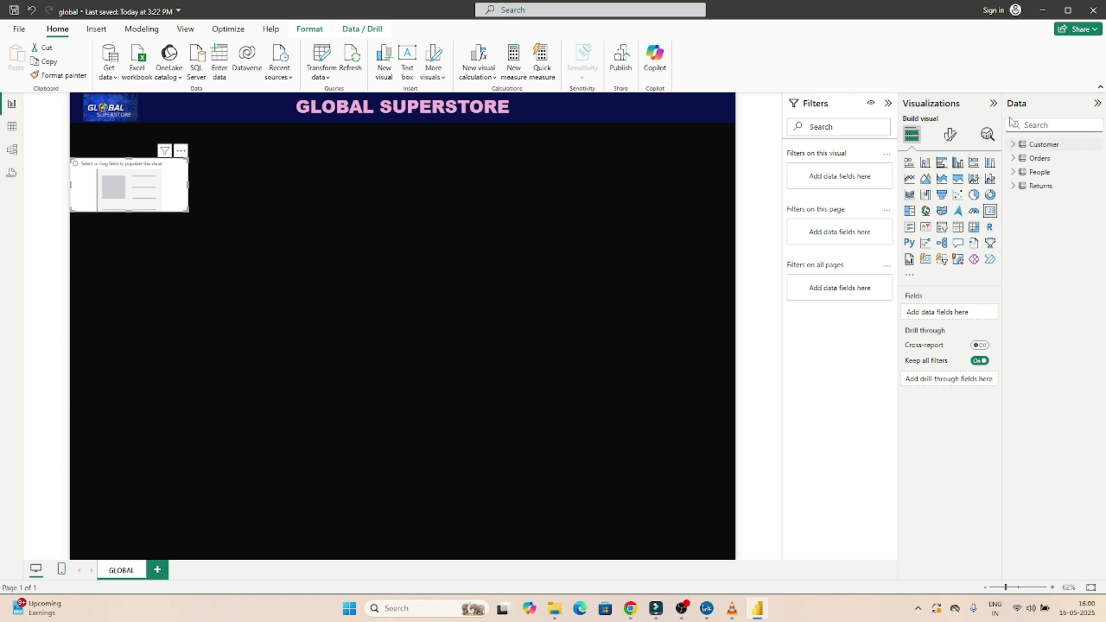
Add the Orders table's Sales field to the card with Sum aggregation and shift the card slightly in from the page edge.
click(1096, 105)
click(1096, 106)
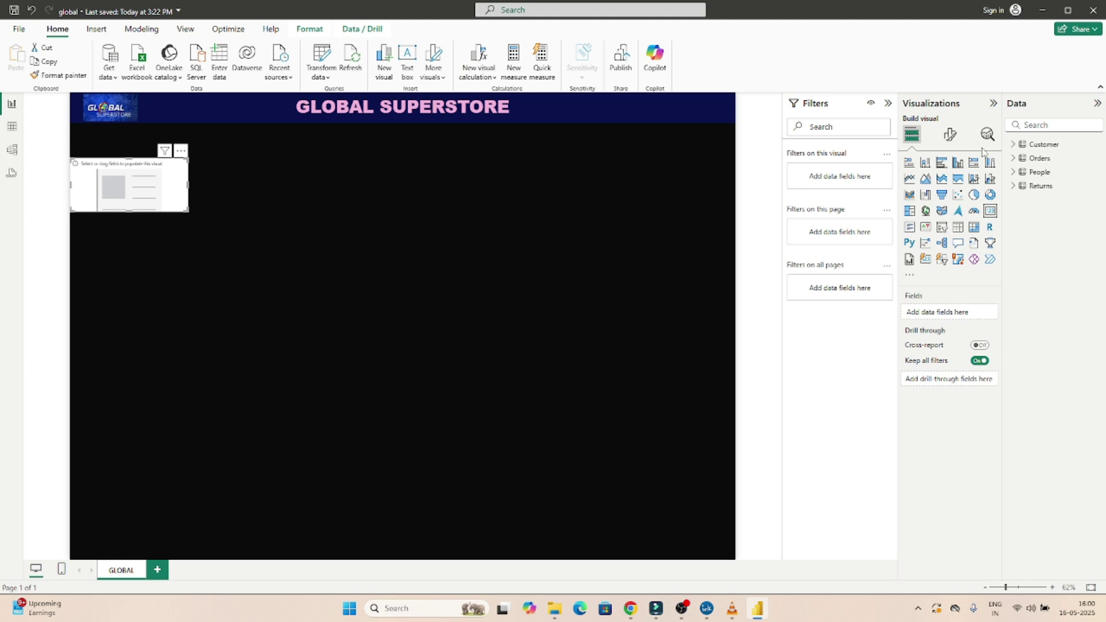
click(1012, 159)
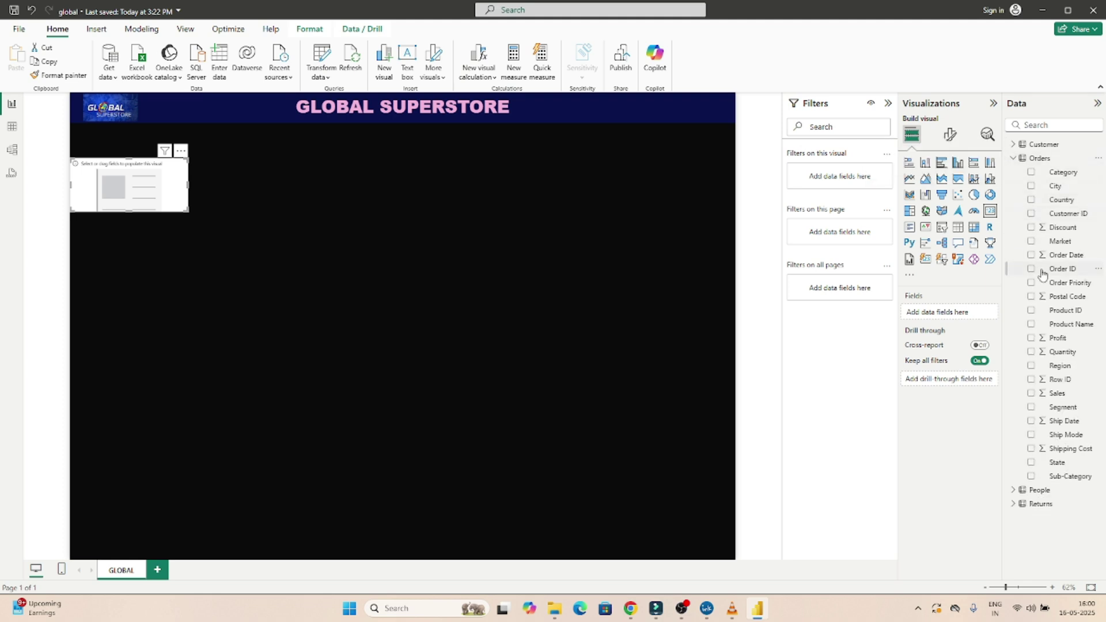
click(1031, 394)
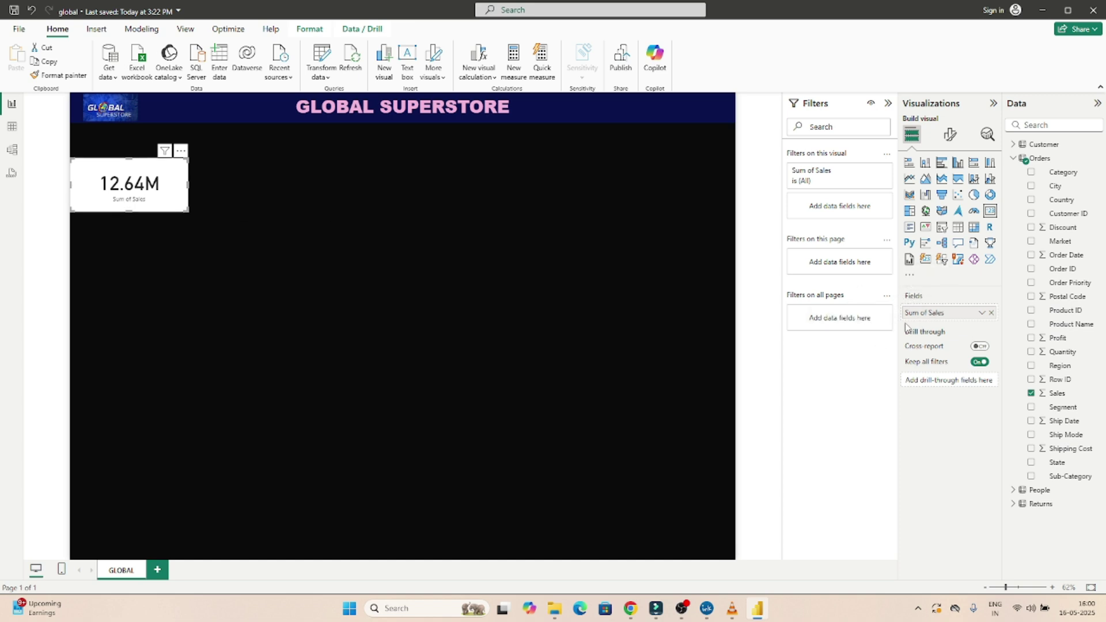
click(981, 314)
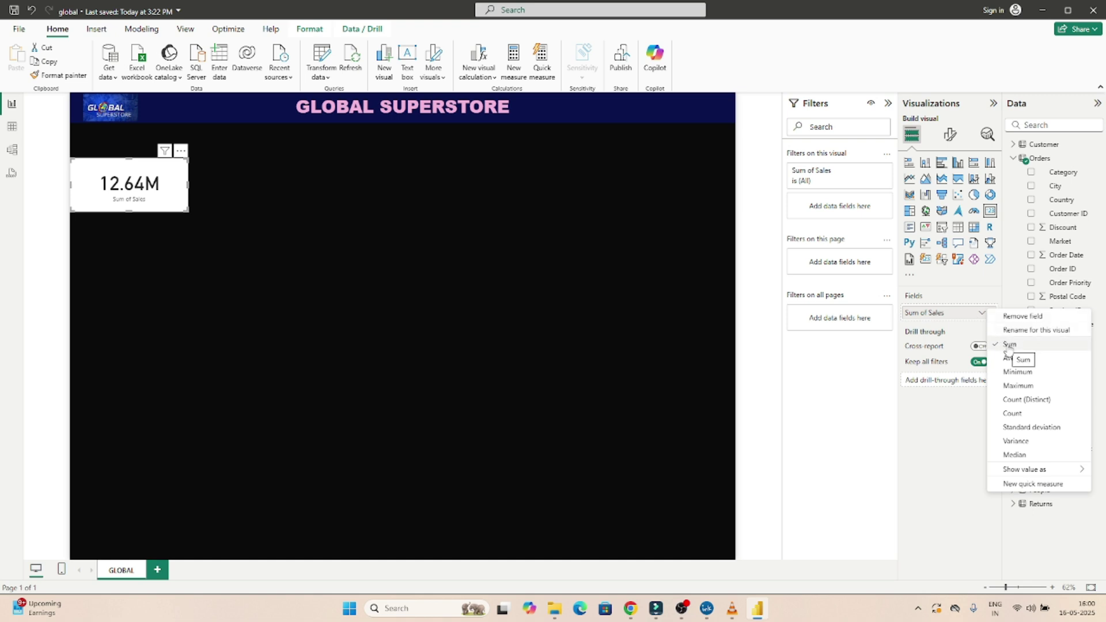
click(462, 319)
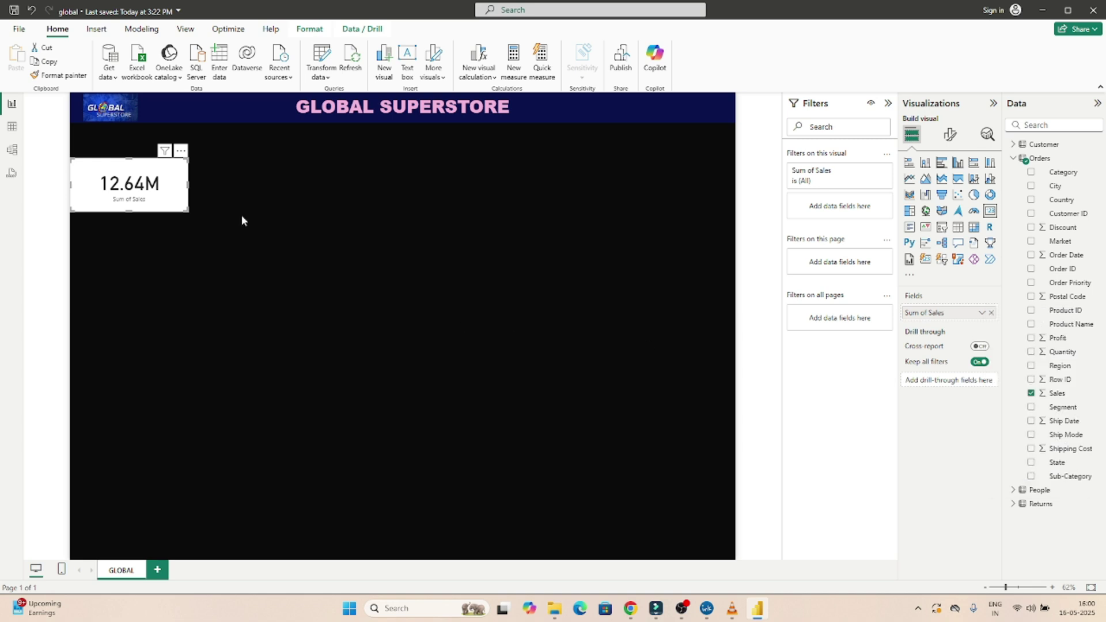
drag(133, 169, 147, 171)
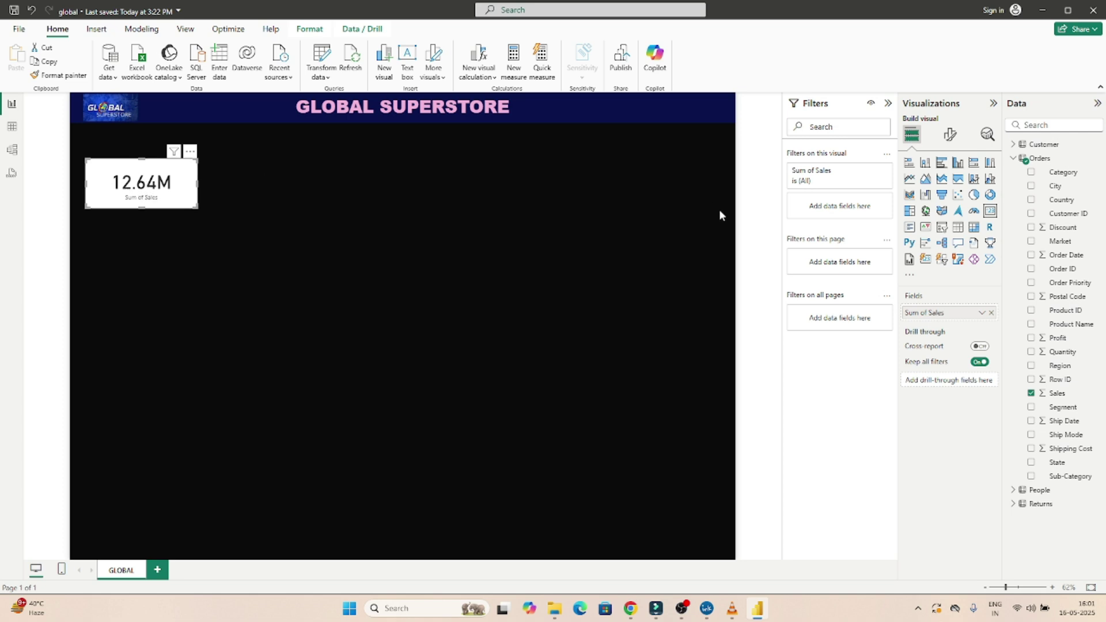
Format the card's callout value as bold with a font size of 50.
click(950, 136)
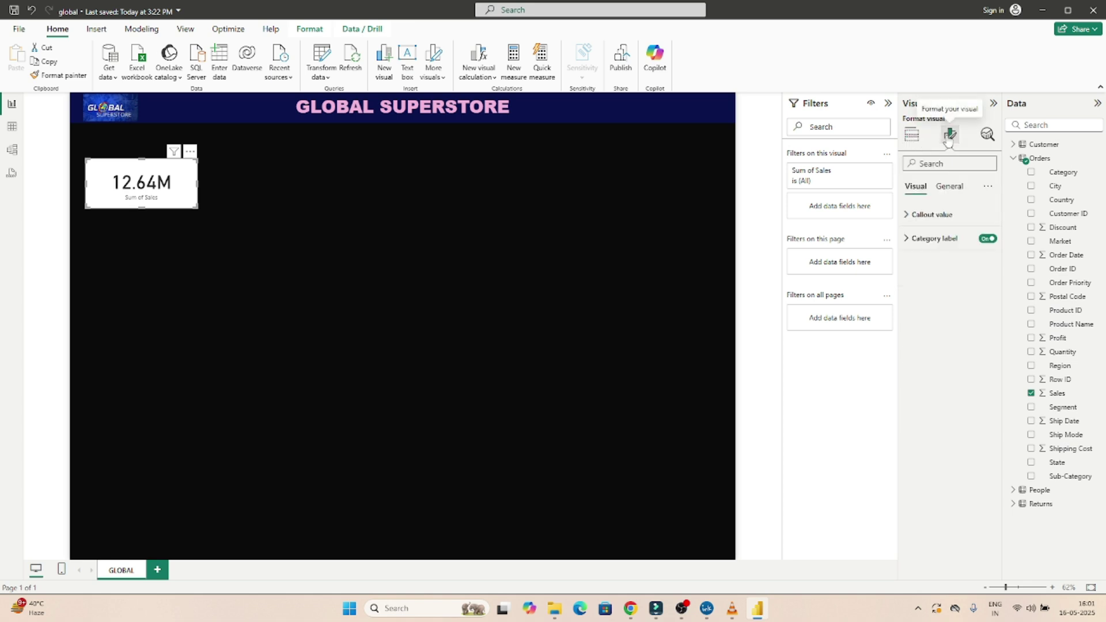
click(915, 216)
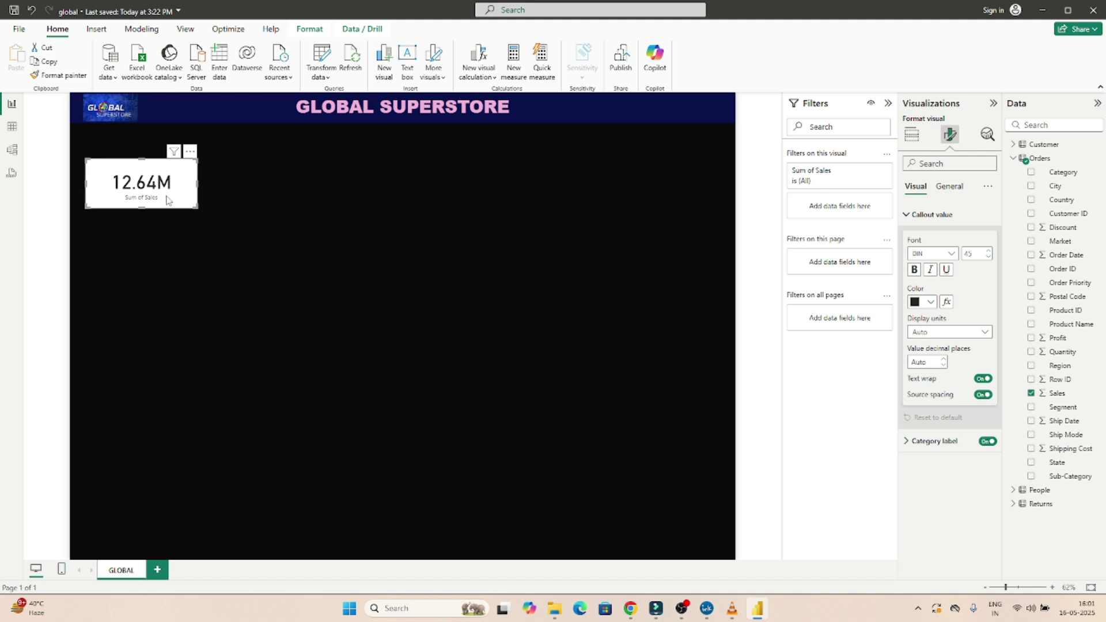
click(913, 274)
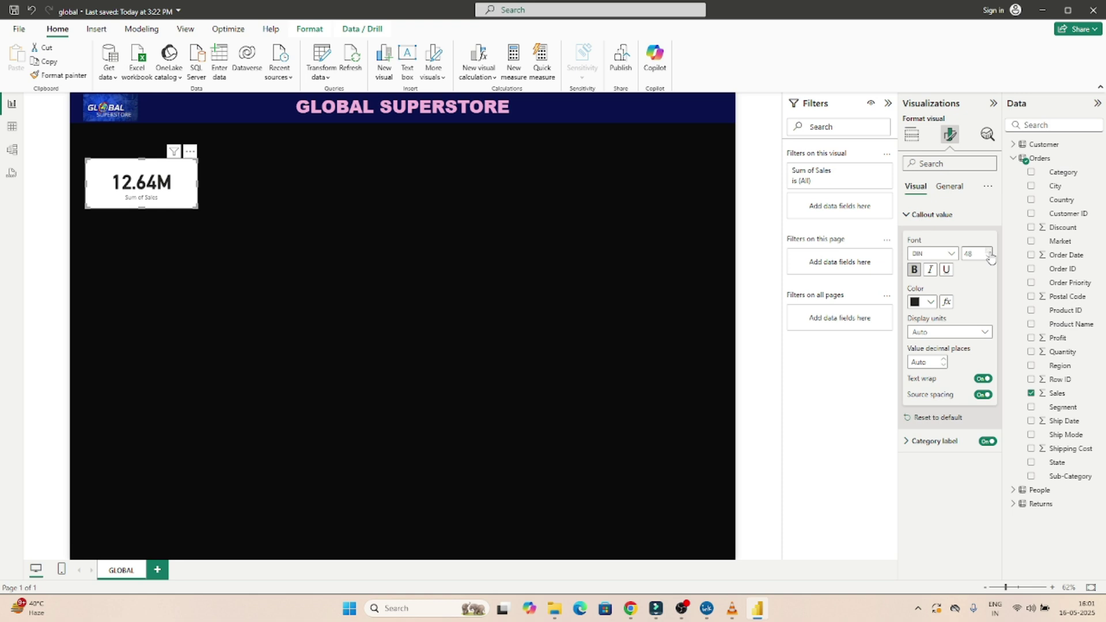
drag(973, 256, 963, 257)
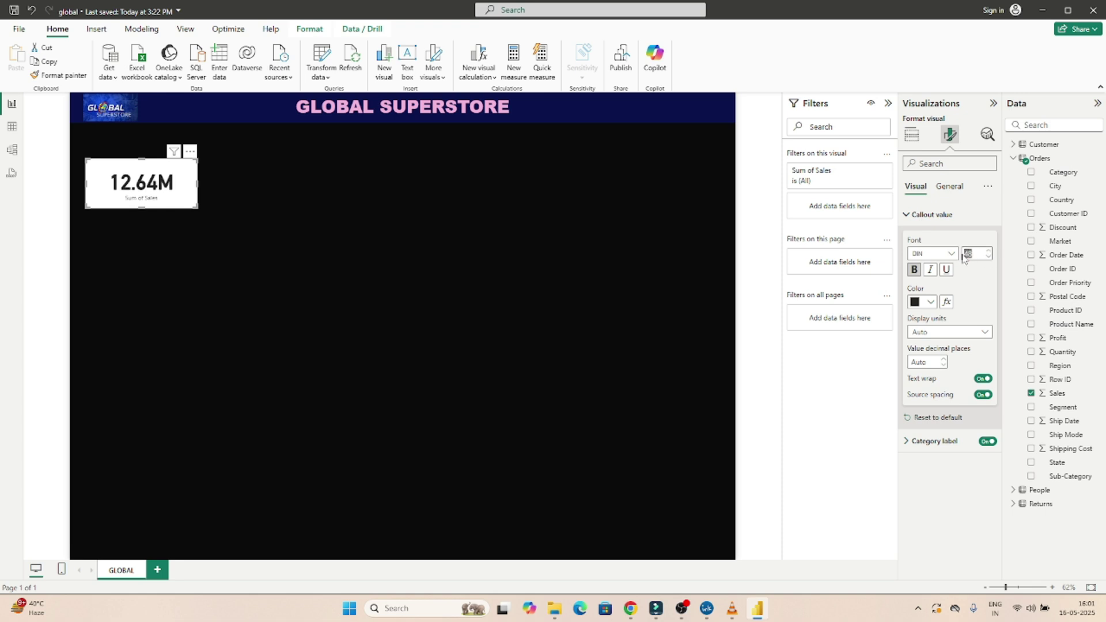
text(10)
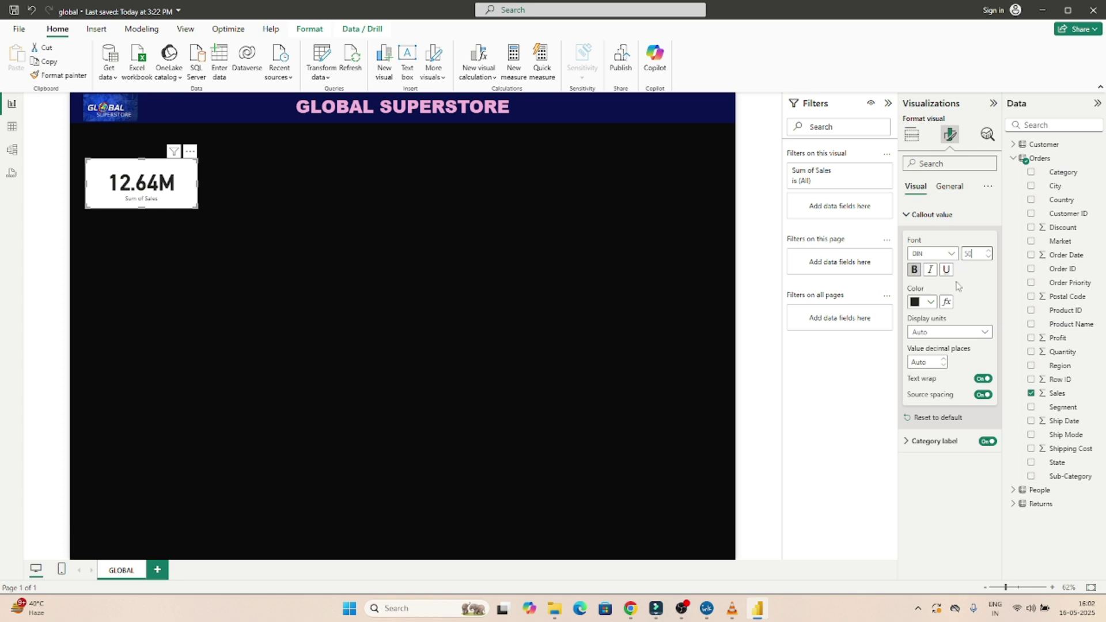
Try blue and white as the font color of the card's callout value.
click(931, 304)
click(930, 304)
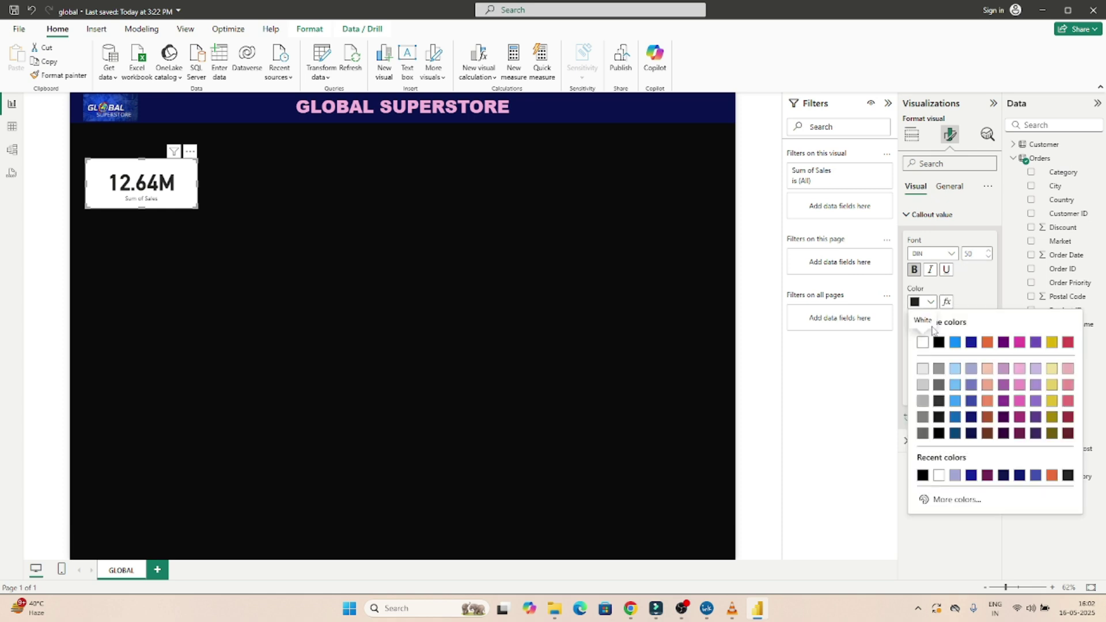
click(955, 343)
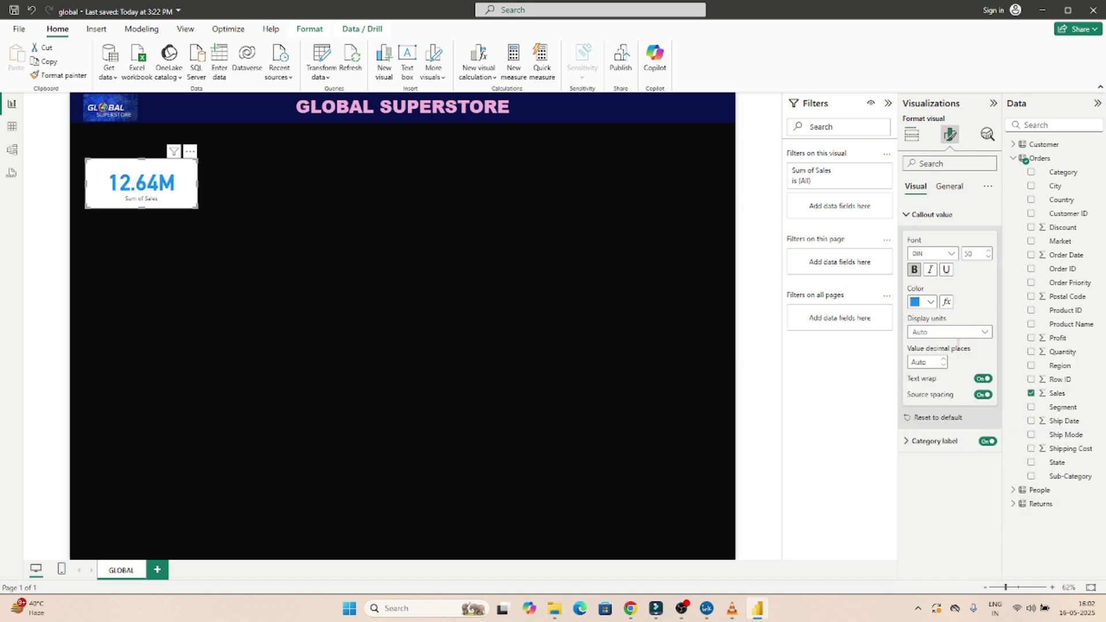
click(930, 302)
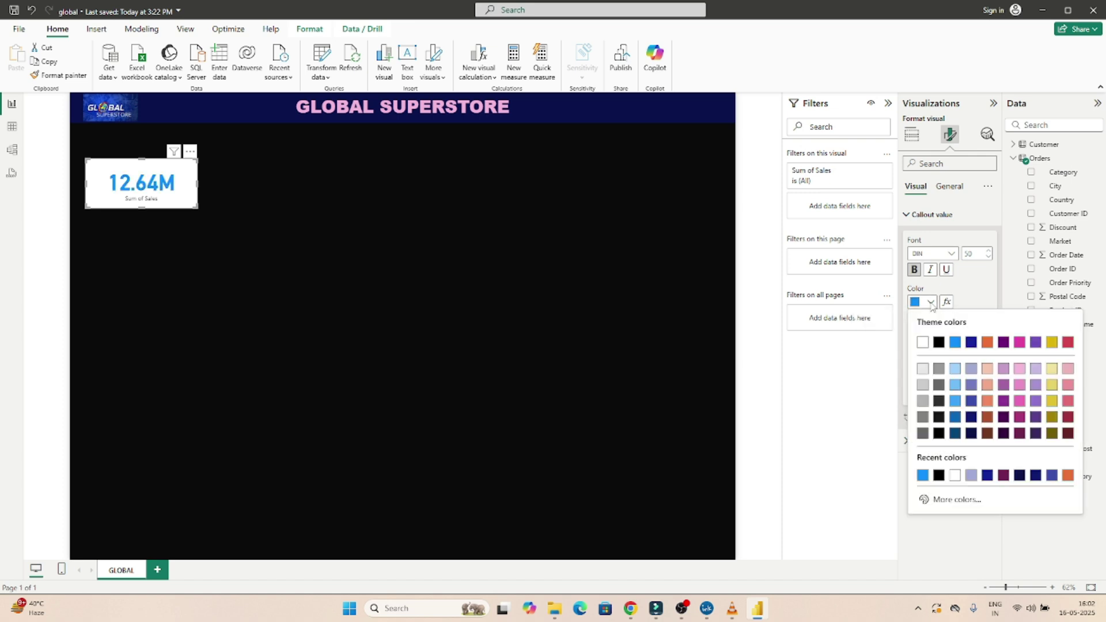
click(922, 343)
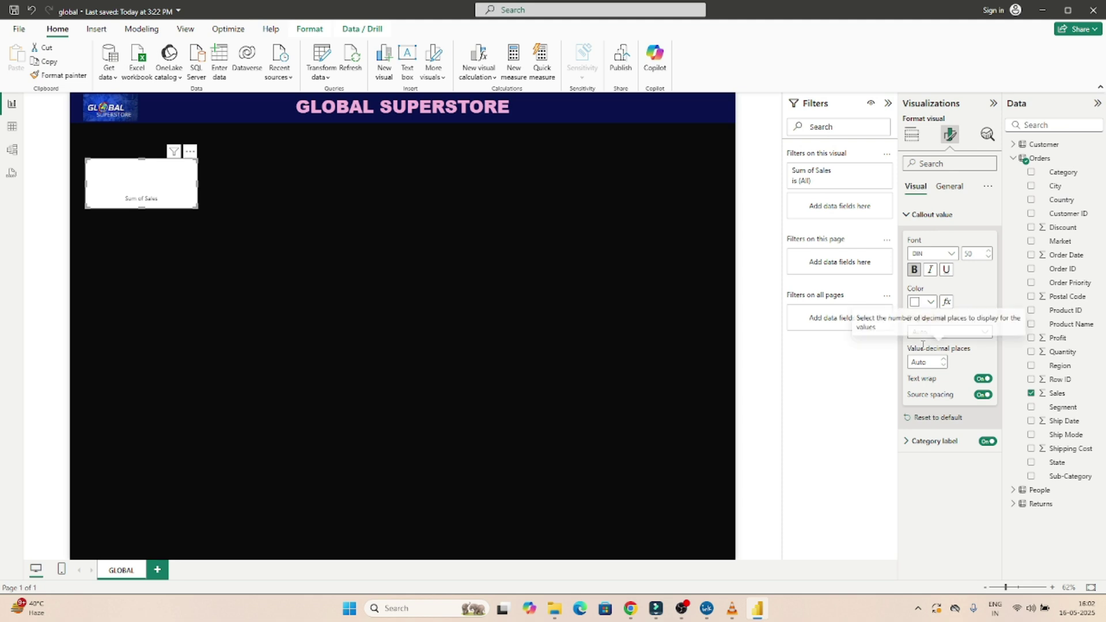
Set the font color of the card's callout value to black.
click(931, 304)
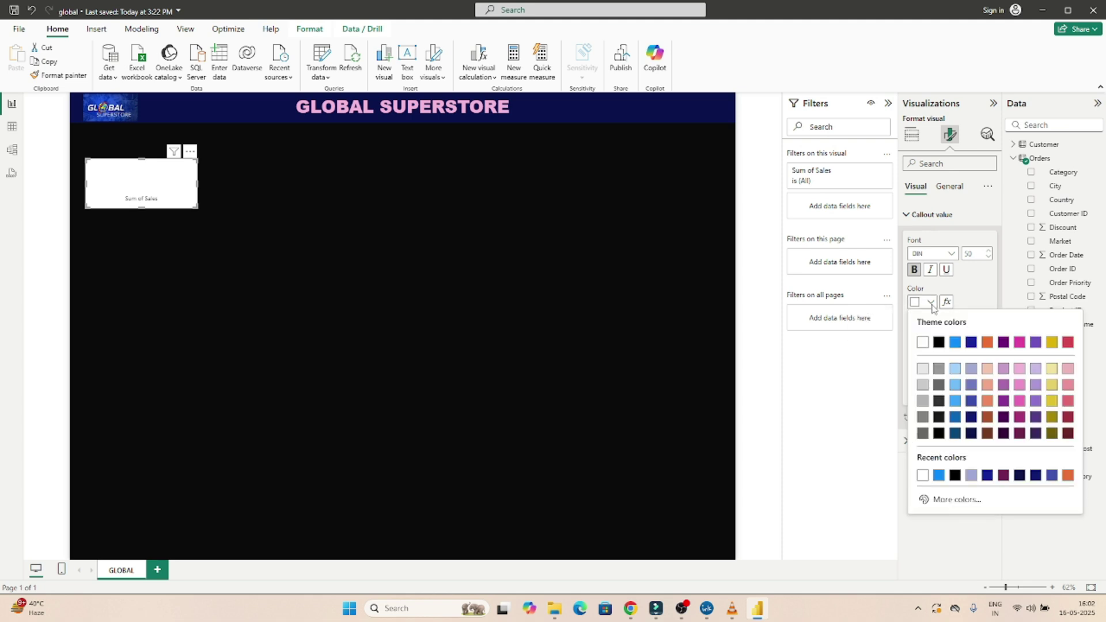
click(936, 342)
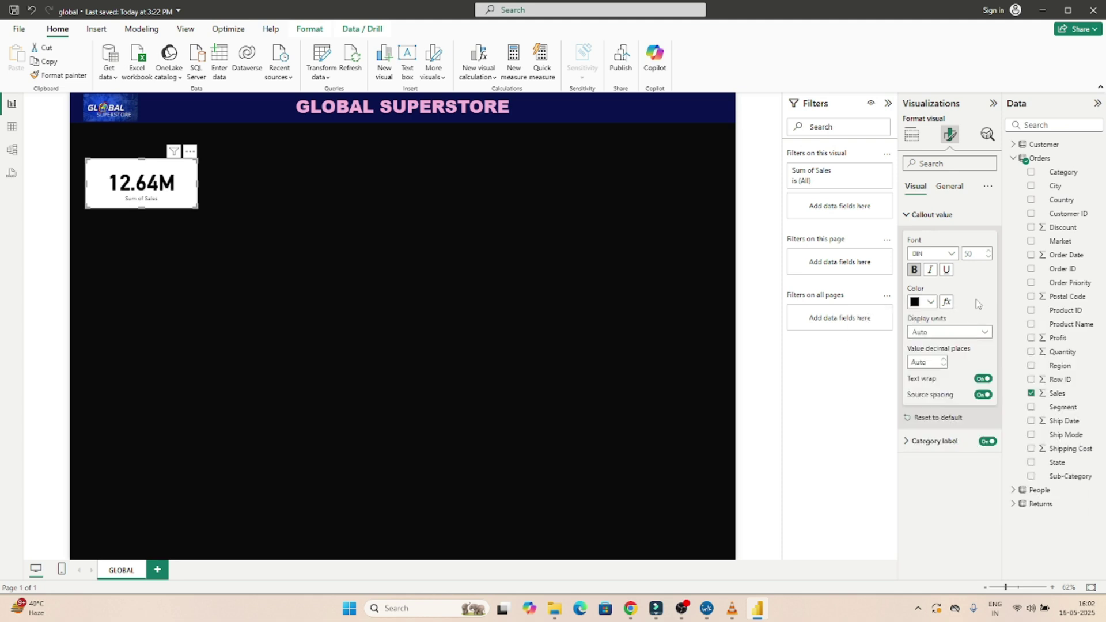
Try Thousands and Billions as the display units of the card's callout value, returning to Auto.
click(956, 332)
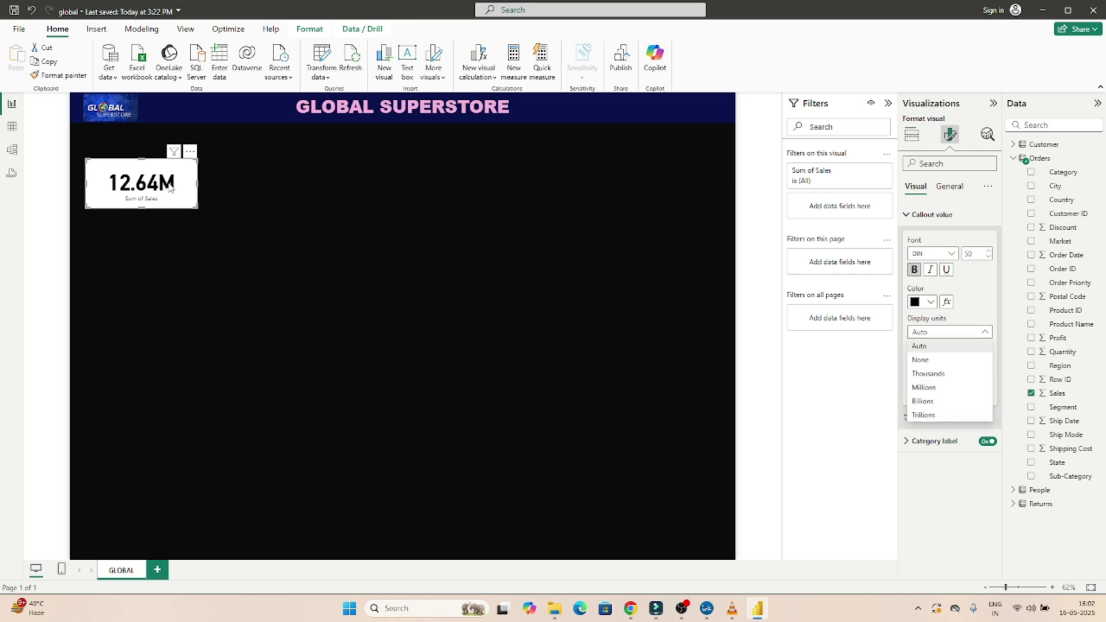
click(925, 374)
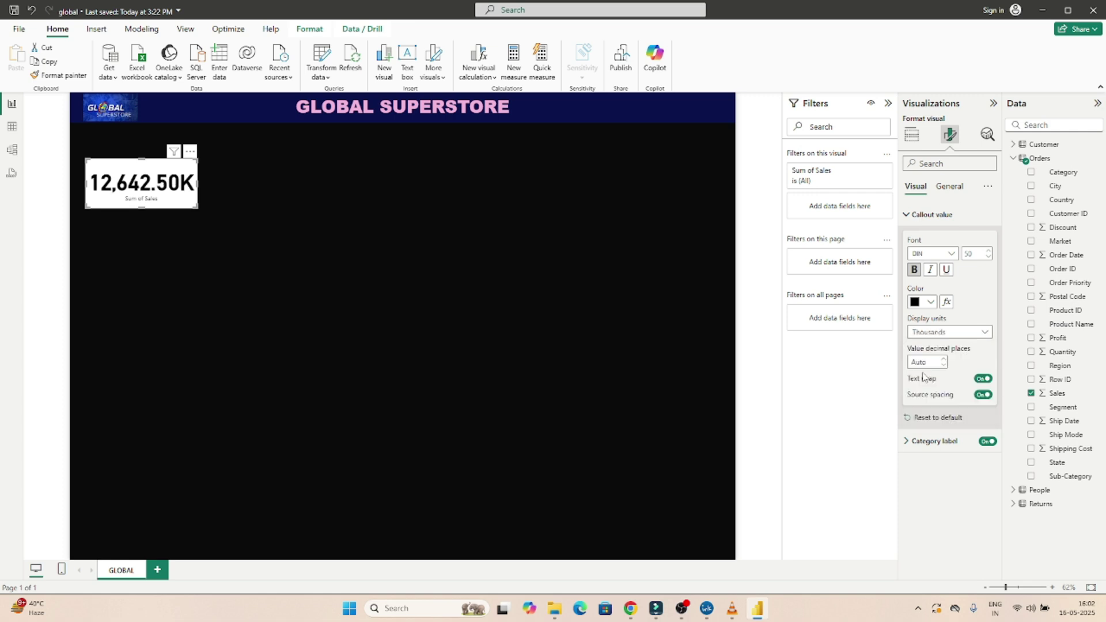
click(948, 338)
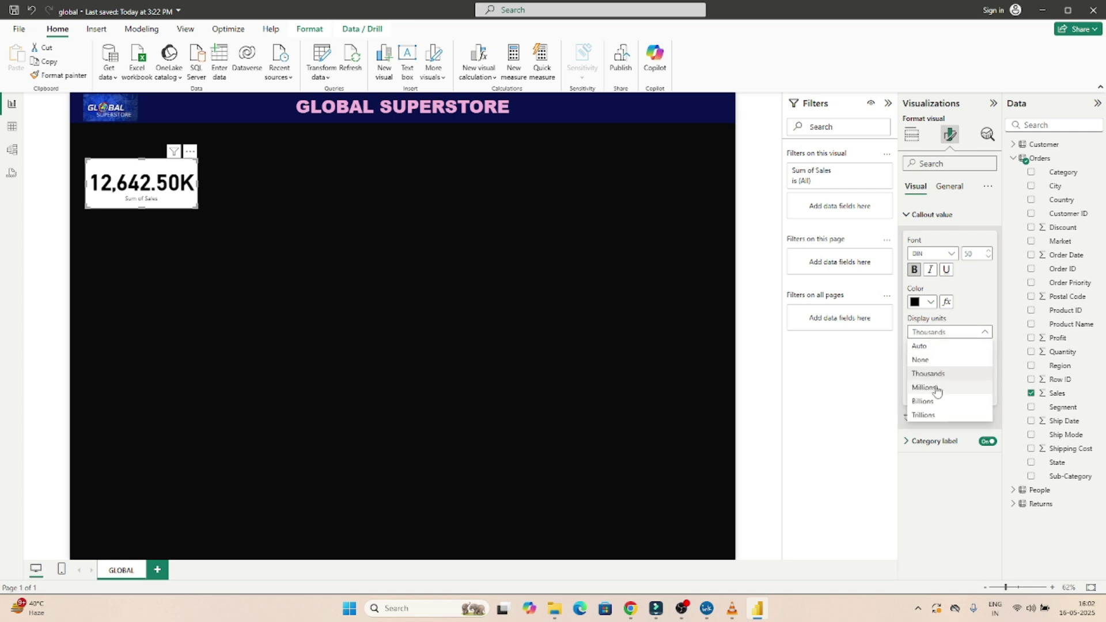
click(924, 401)
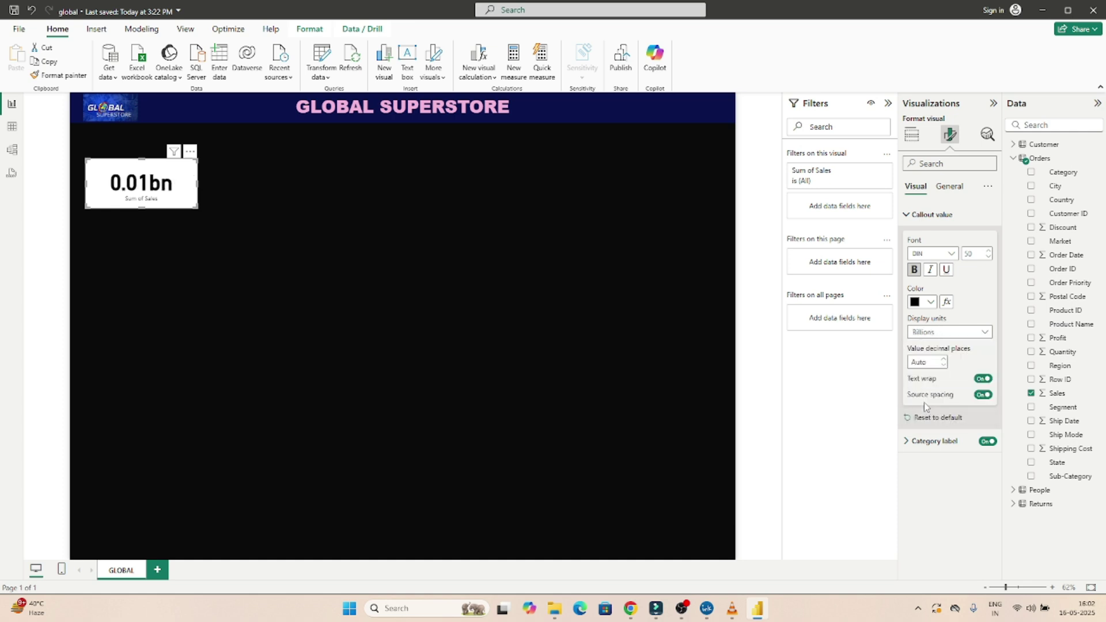
click(951, 335)
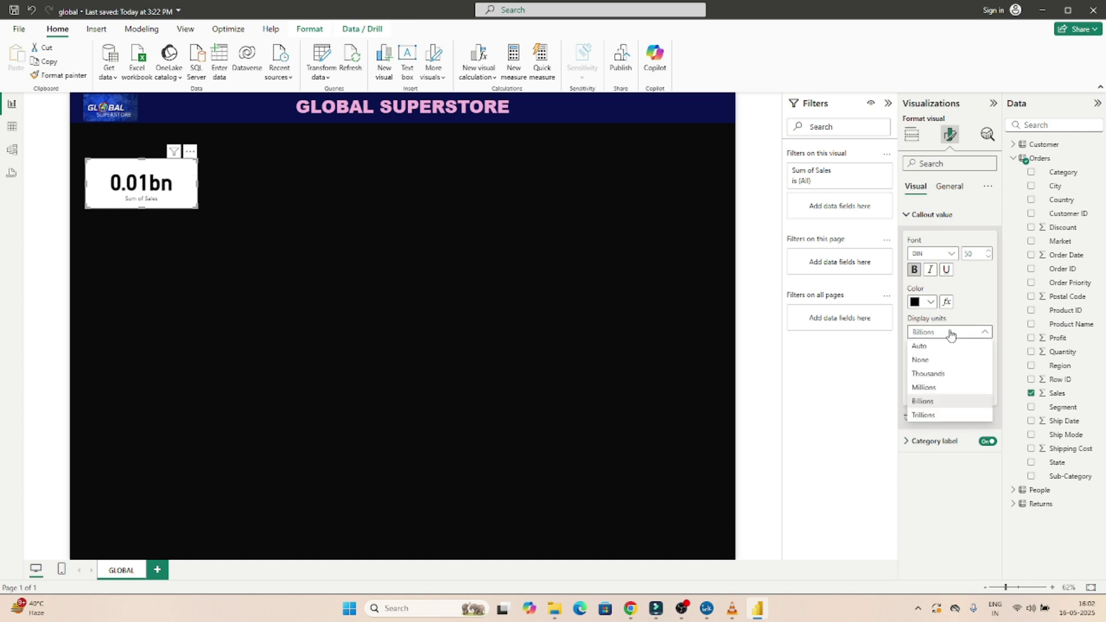
key(Escape)
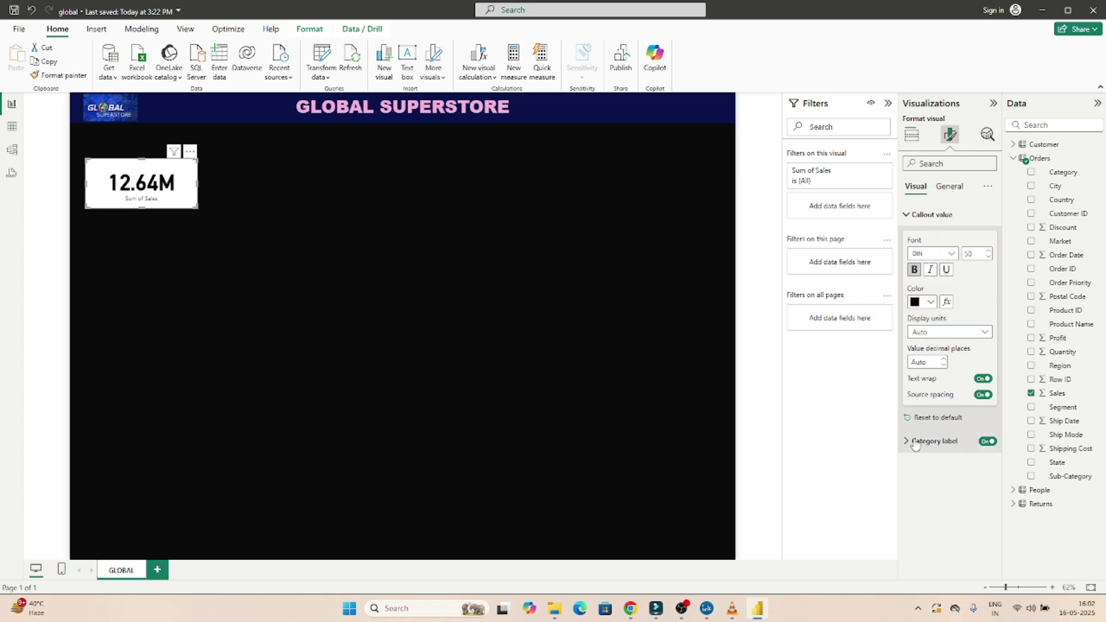
Format the card's category label as bold with a font size of 20.
click(906, 217)
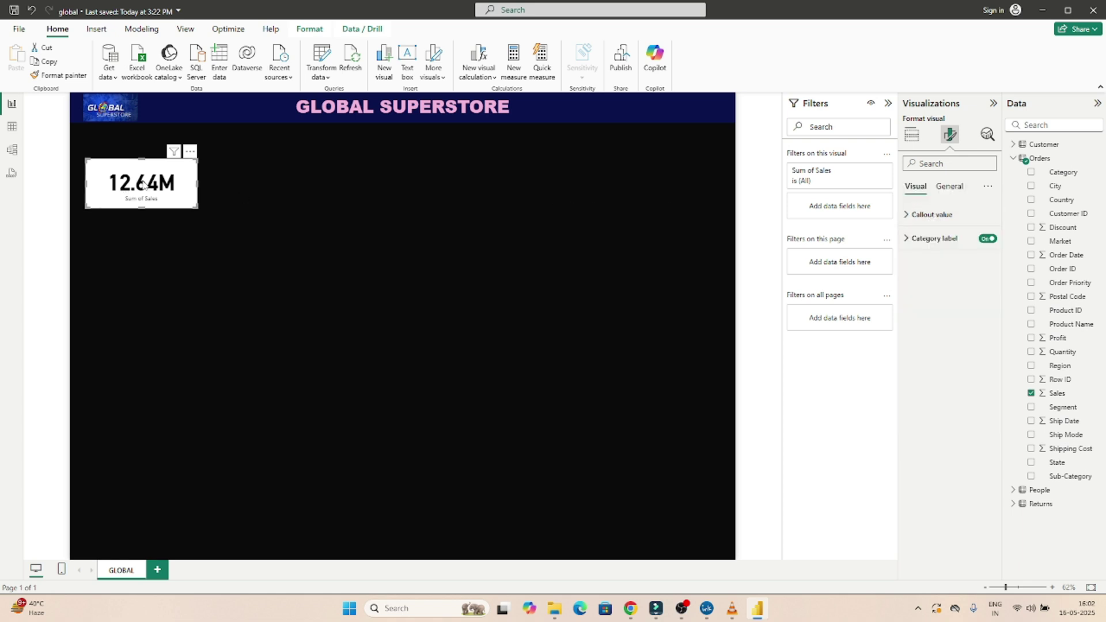
click(907, 240)
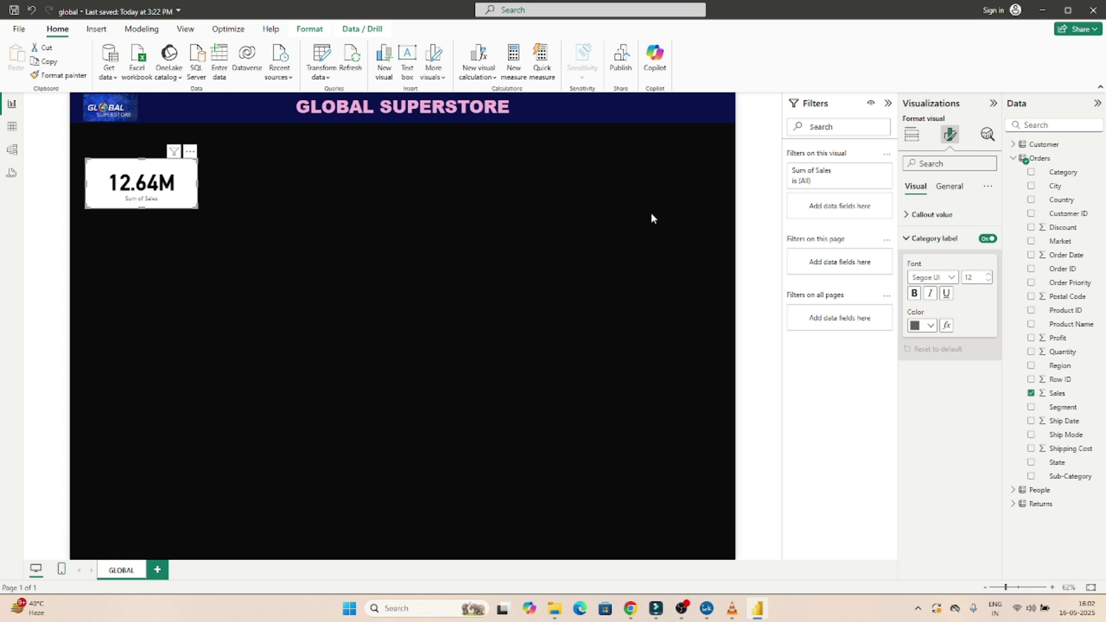
click(914, 294)
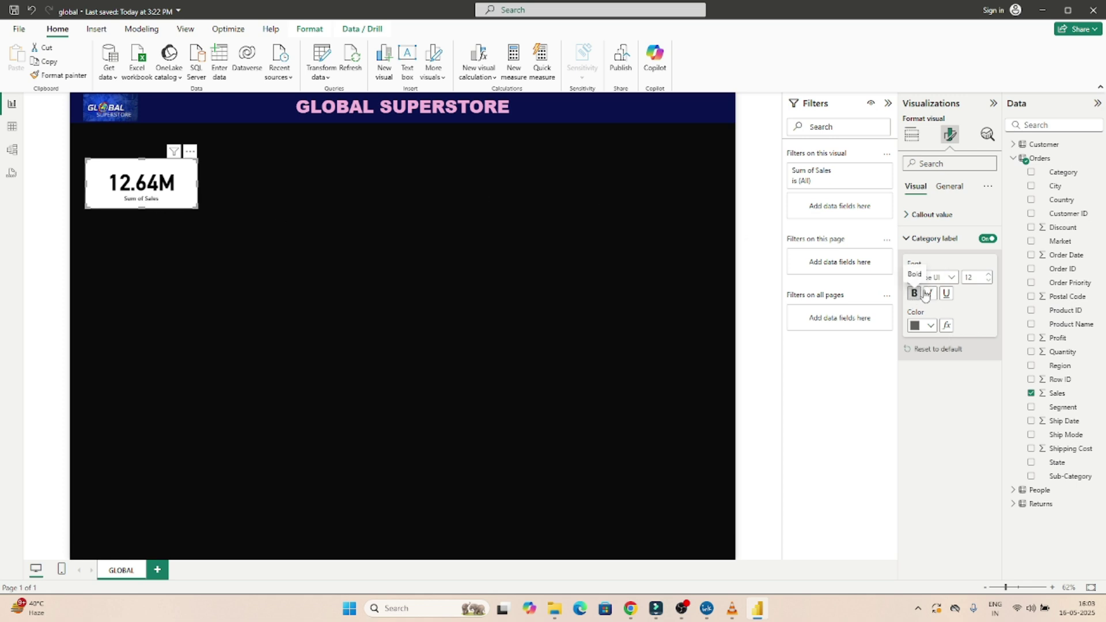
double_click(979, 278)
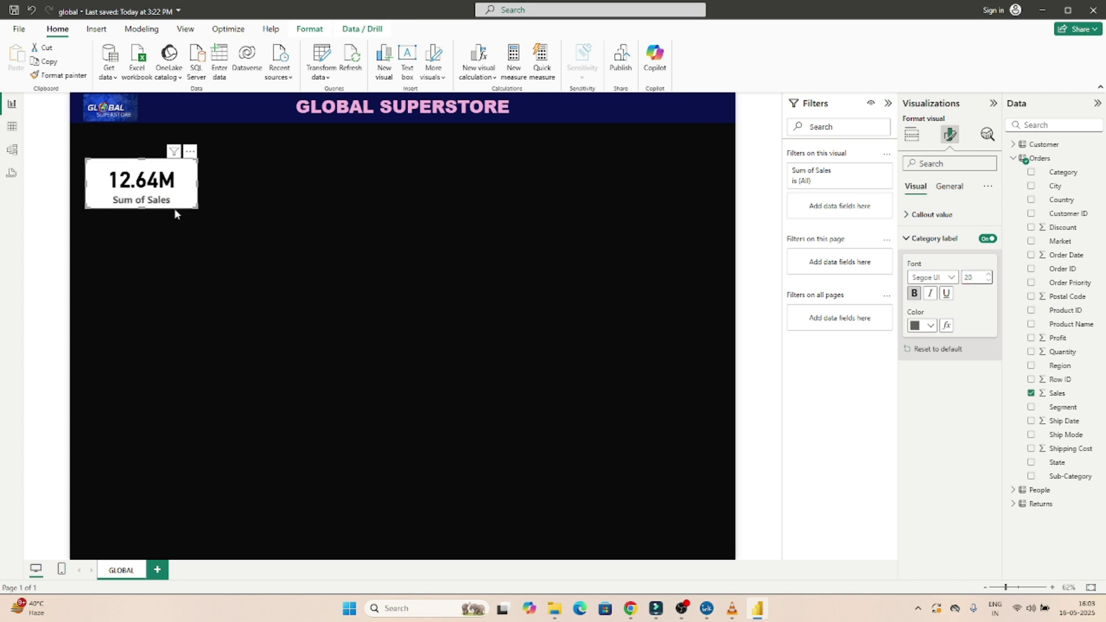
Reselect the Sum of Sales card and open its general size and position properties.
click(141, 210)
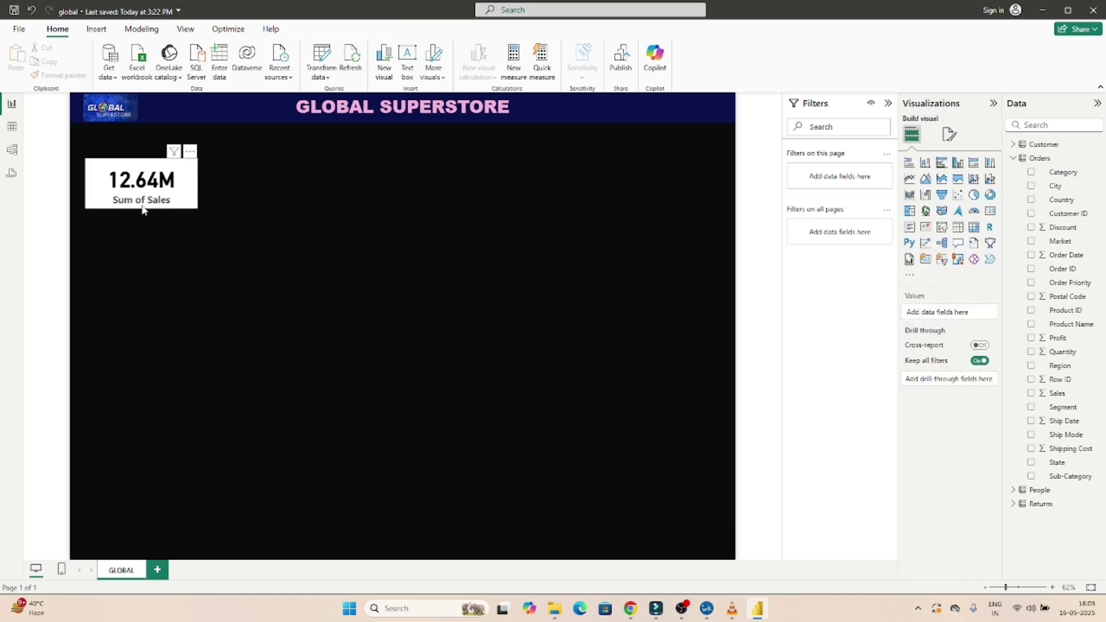
click(193, 190)
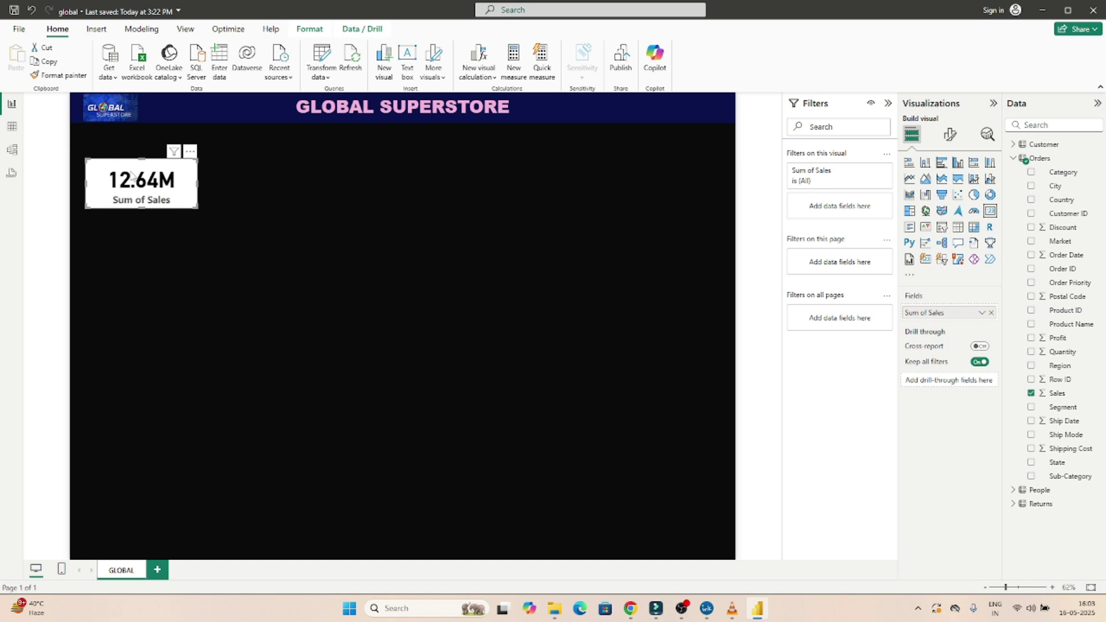
click(950, 134)
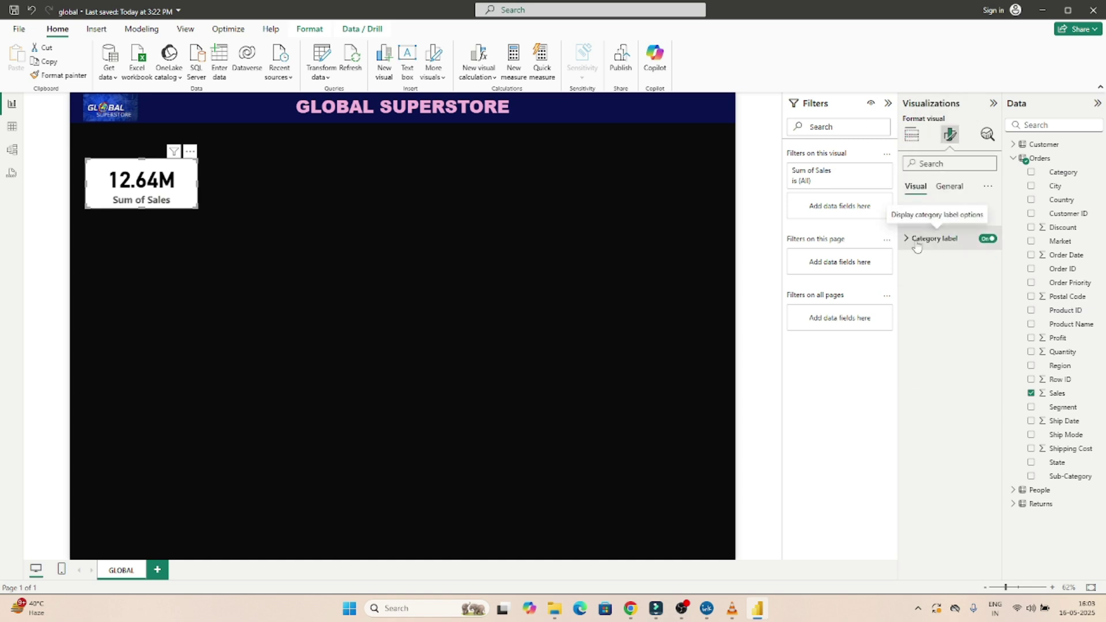
click(948, 186)
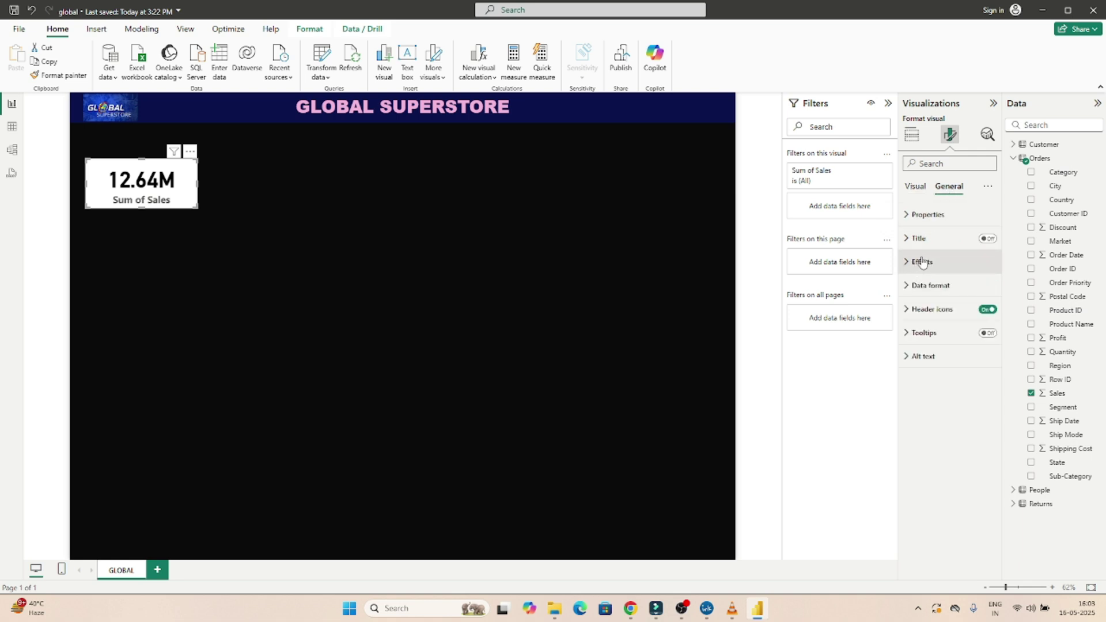
click(909, 217)
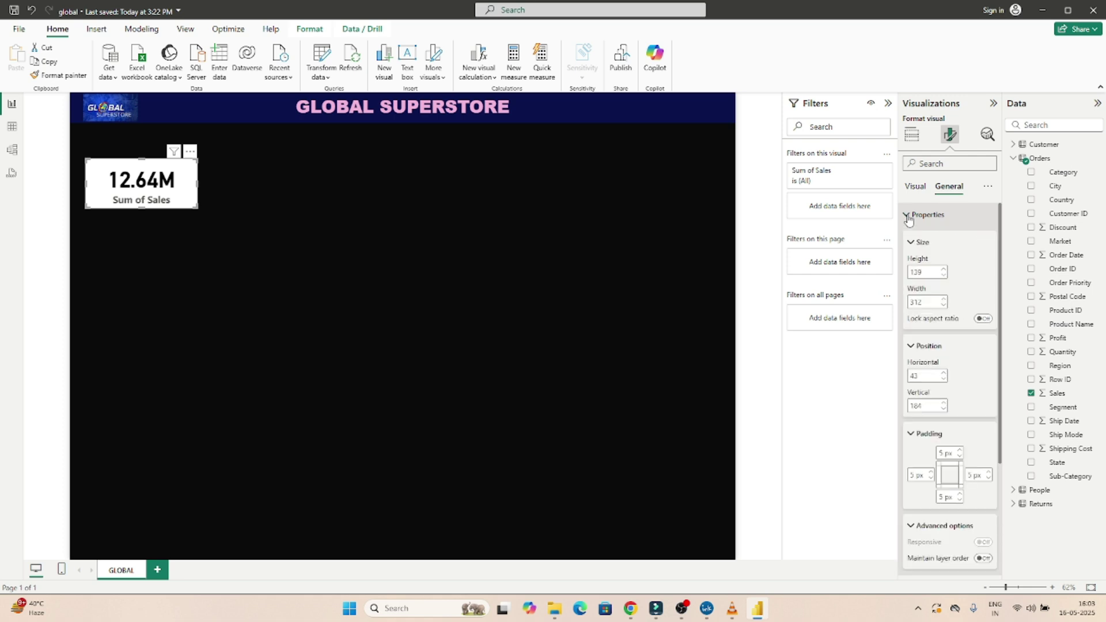
Try a height of 500 for the card and undo it.
double_click(924, 272)
text(500)
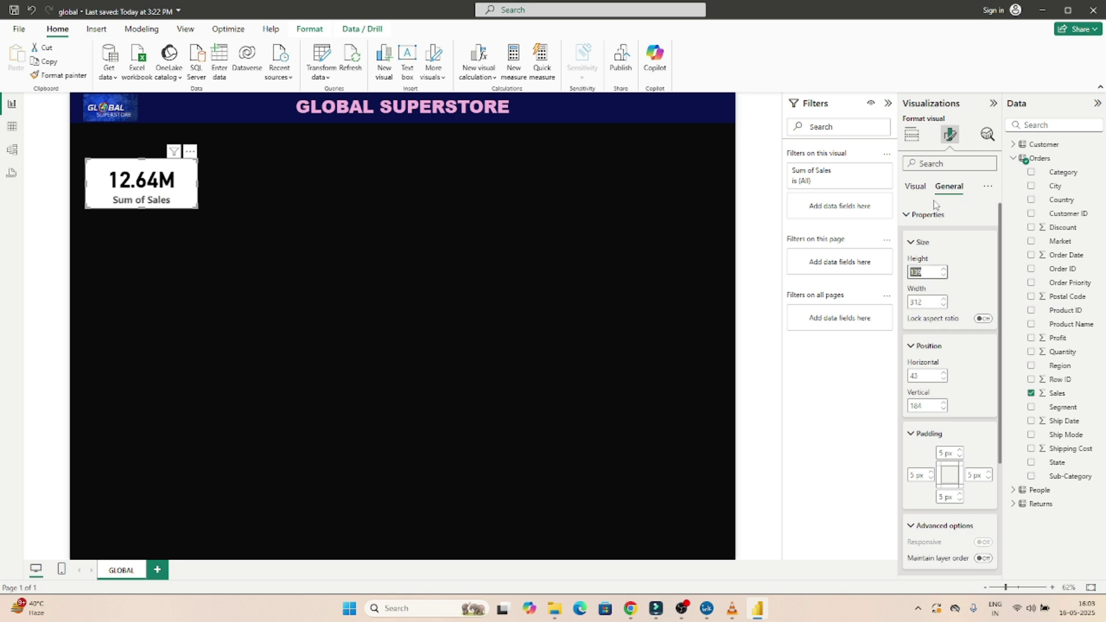
key(Return)
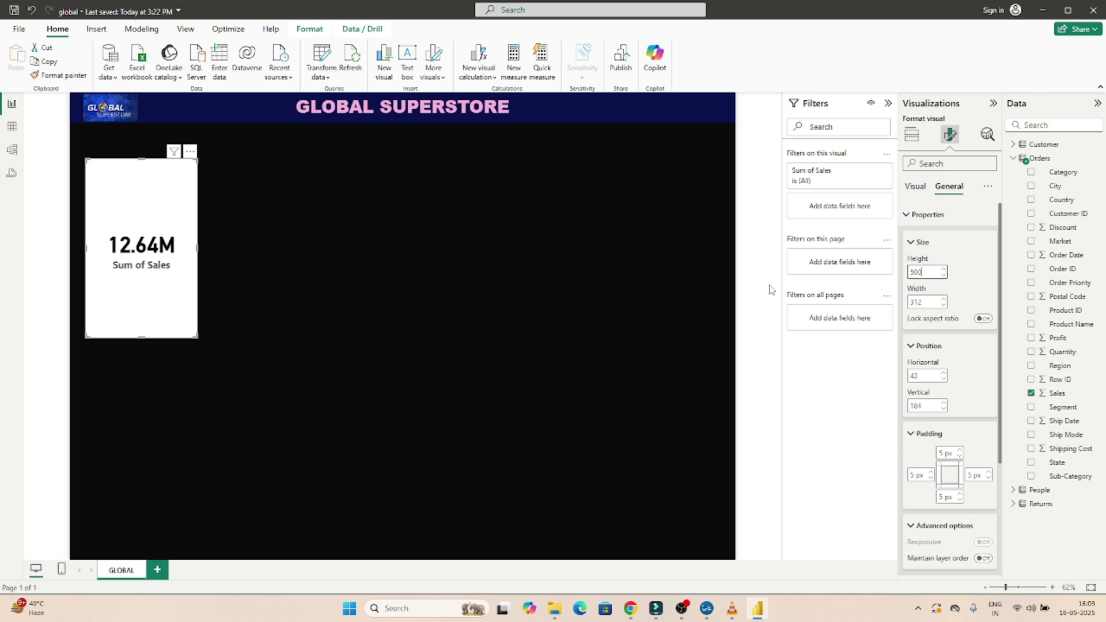
click(977, 280)
key(ctrl+z)
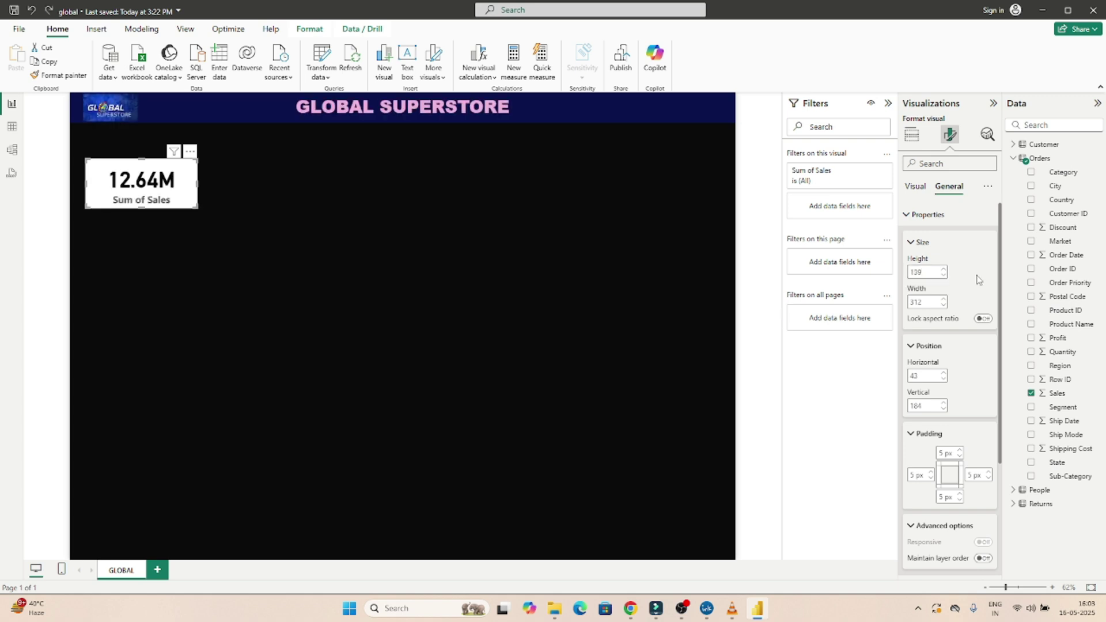
Set the card's height to 150 and its width to 300.
double_click(929, 273)
text(150)
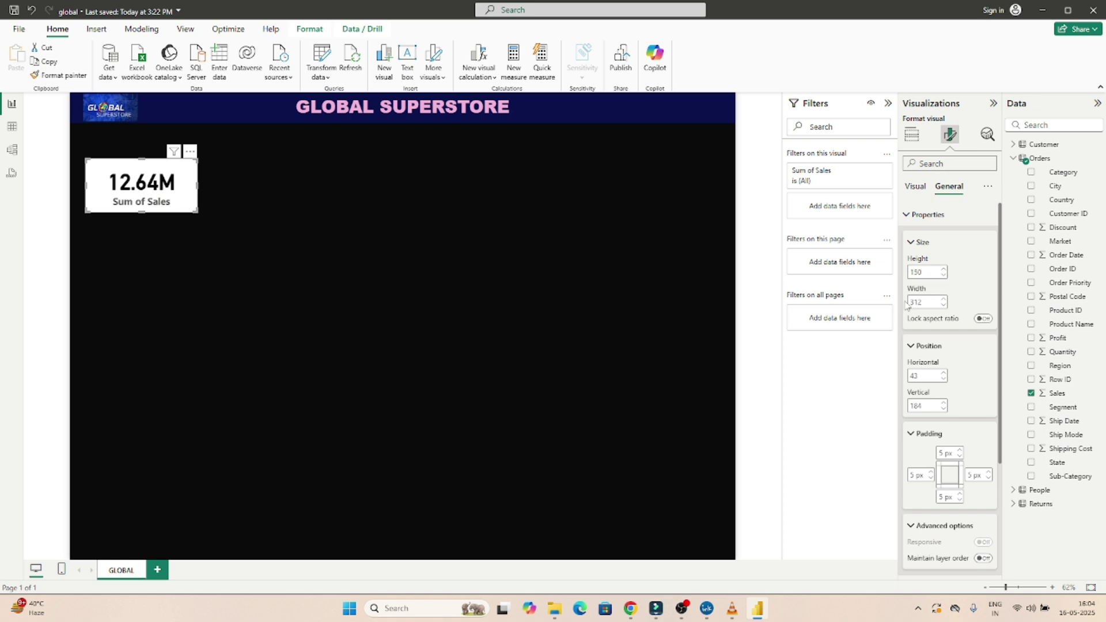
double_click(935, 302)
text(300)
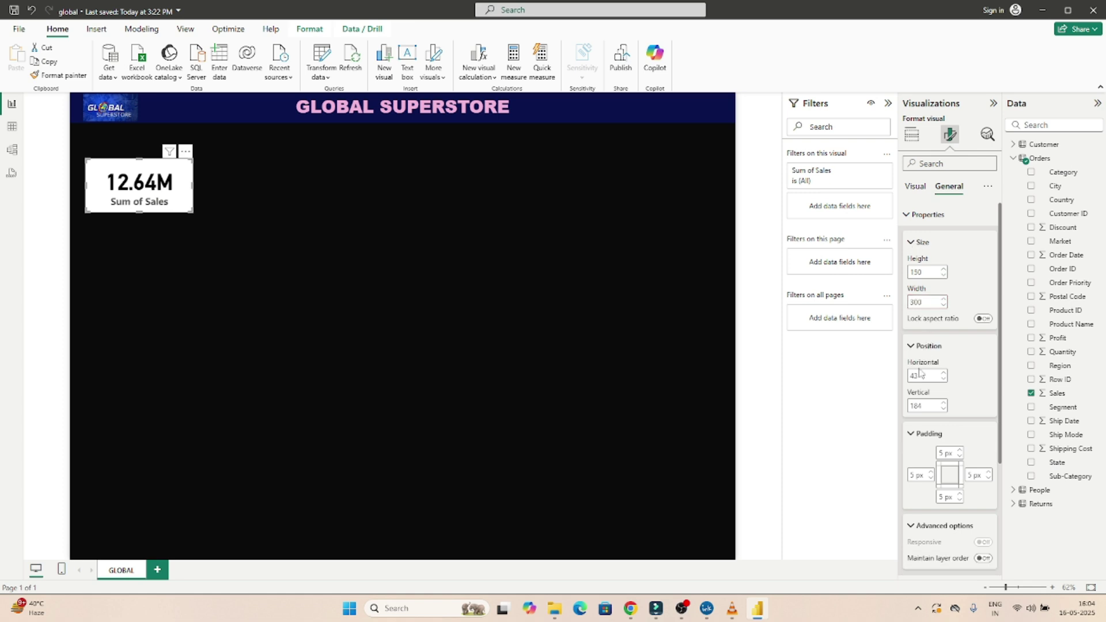
Try a horizontal position of 500 for the card, and move it back near the page's left edge at about 19.
text(3)
text(50)
text(0)
key(Return)
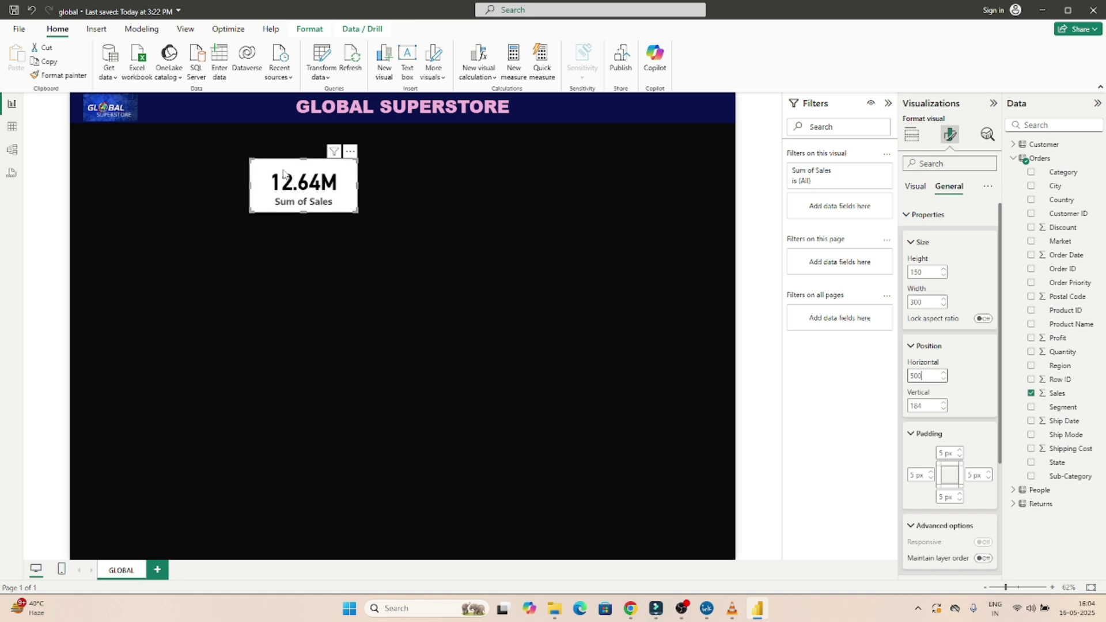
drag(282, 173, 109, 174)
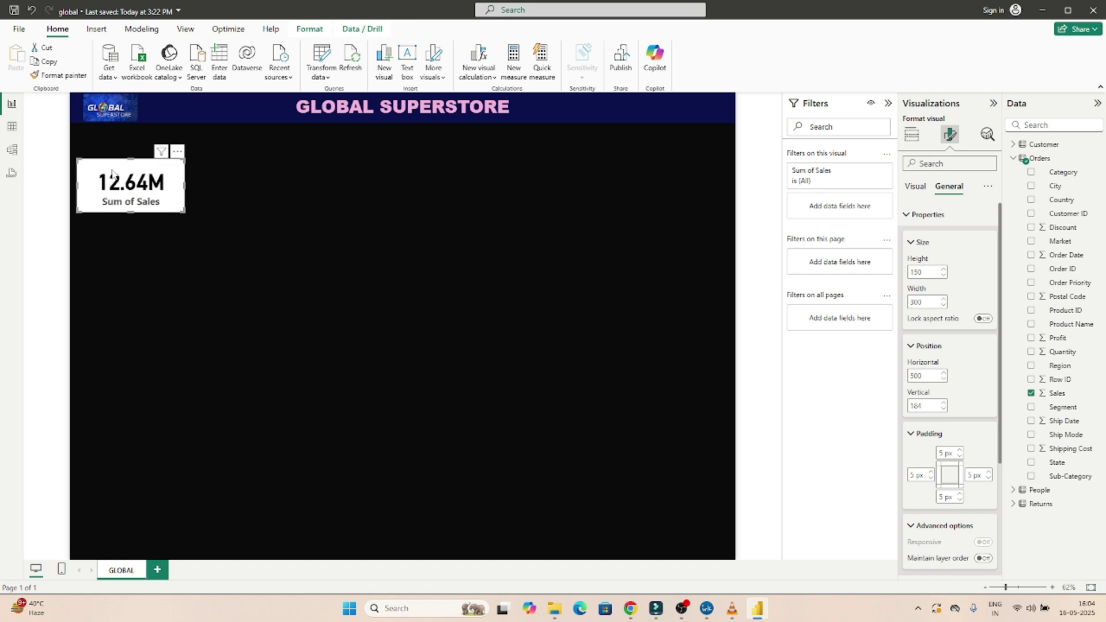
click(959, 352)
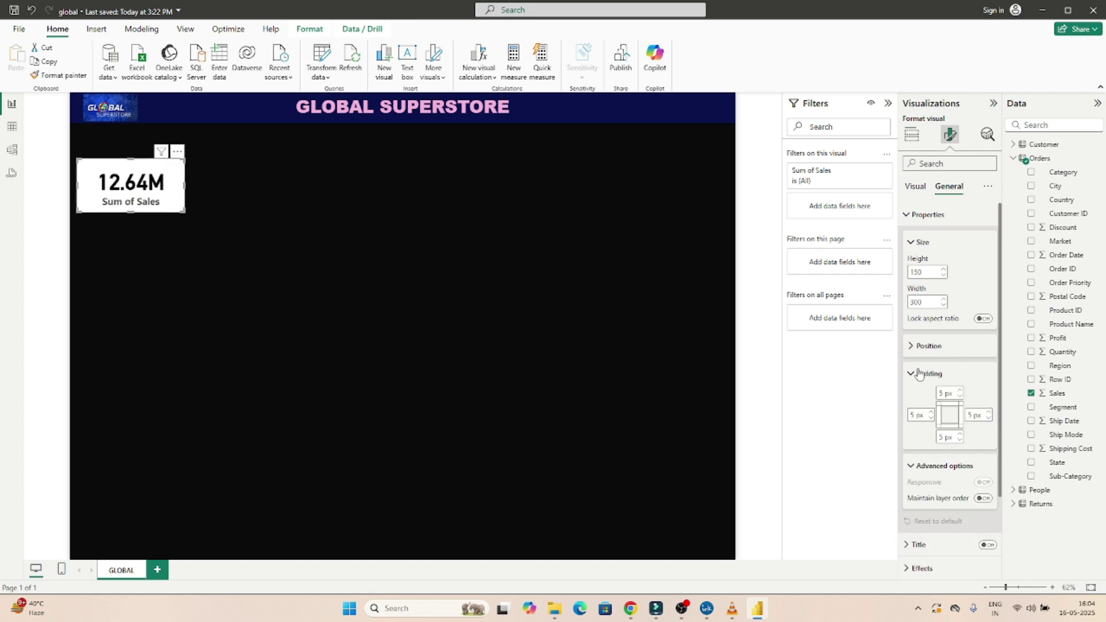
click(911, 349)
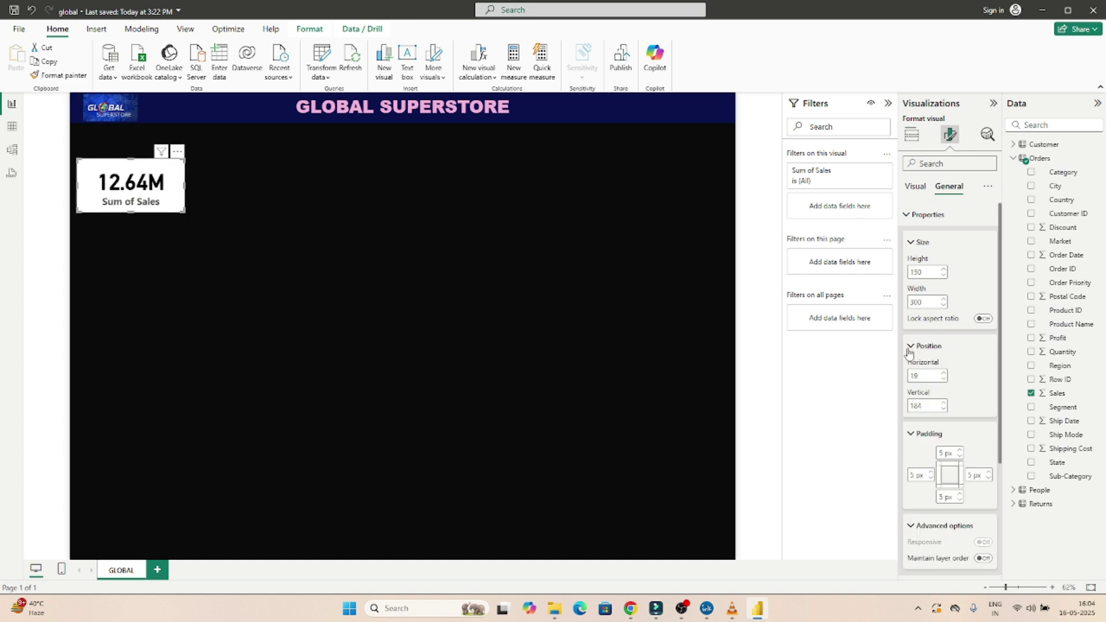
Try 20 px of top padding on the card and reduce it back to a small value.
click(911, 349)
click(915, 242)
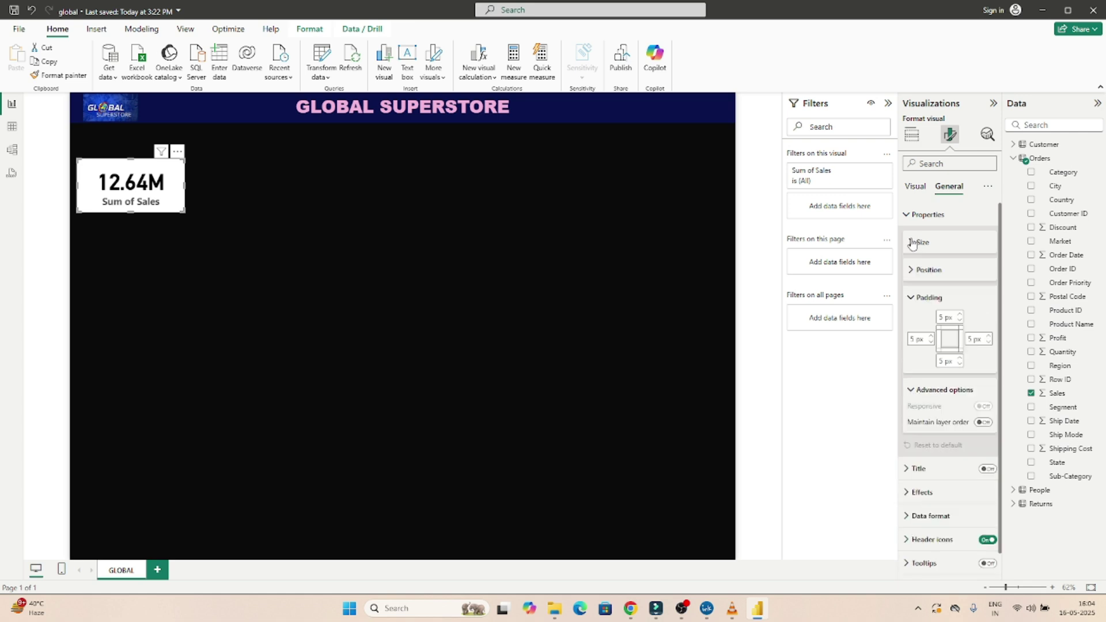
click(943, 316)
text(2)
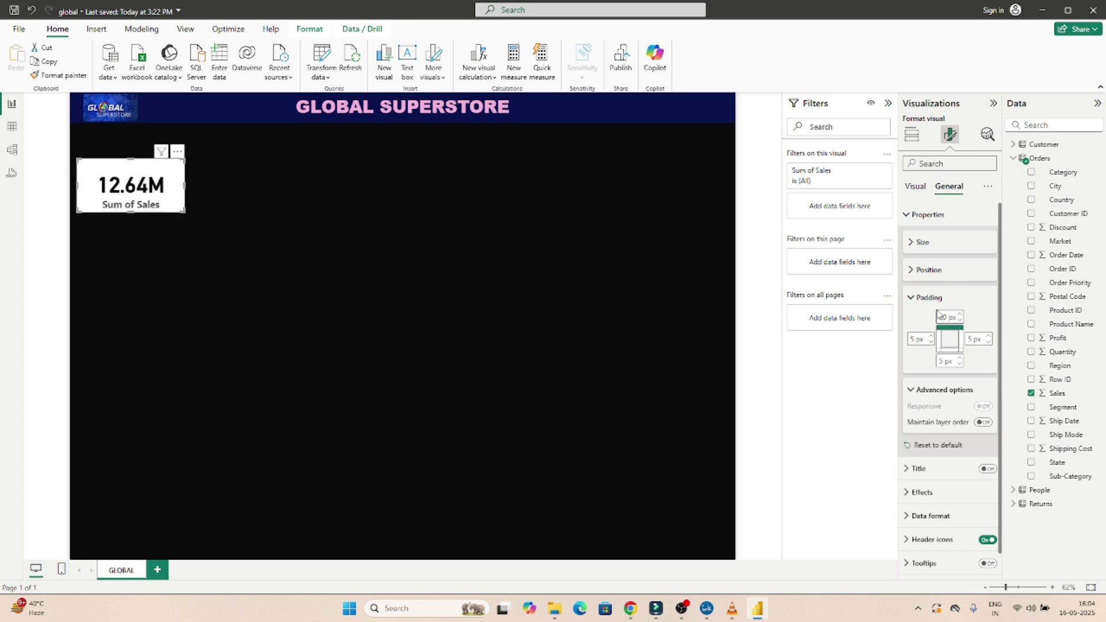
key(Return)
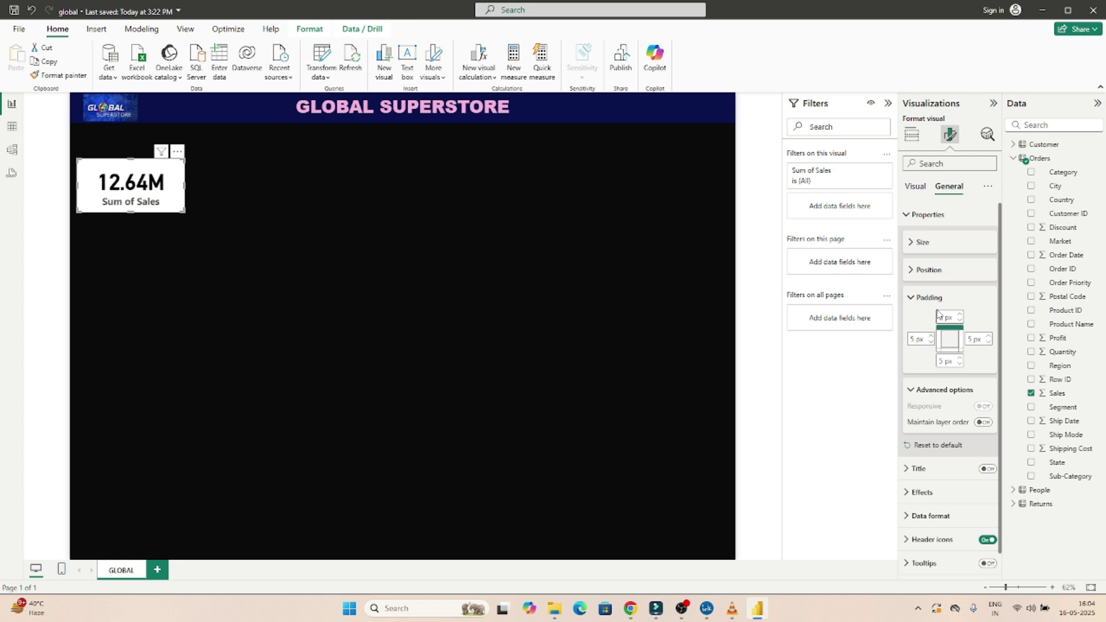
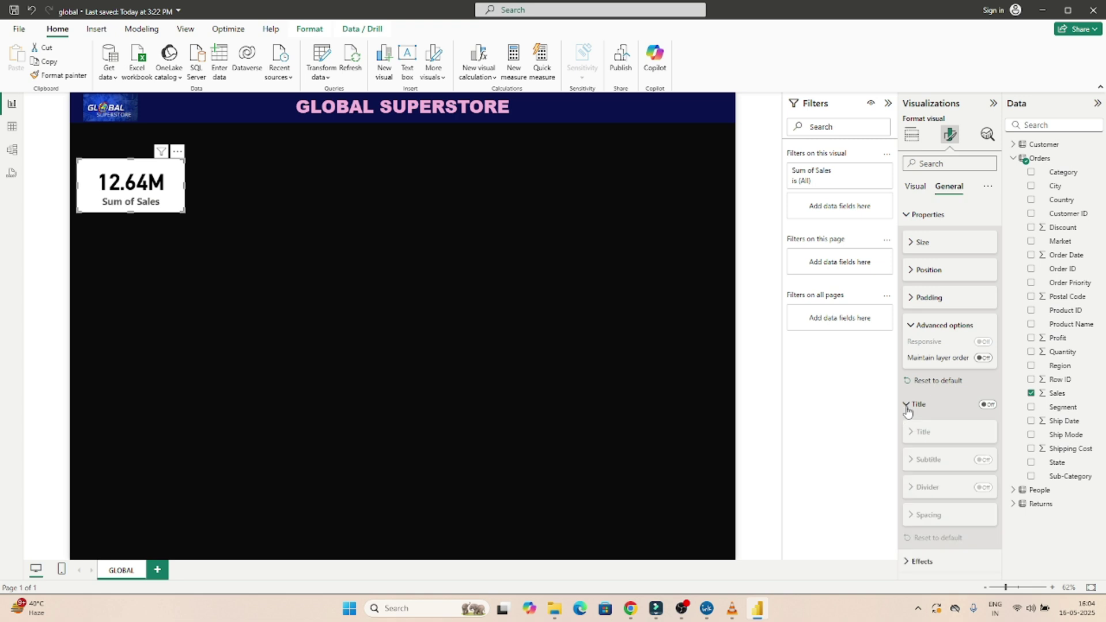
Turn on the card's title and enter "total sales" as its text.
click(913, 405)
click(986, 405)
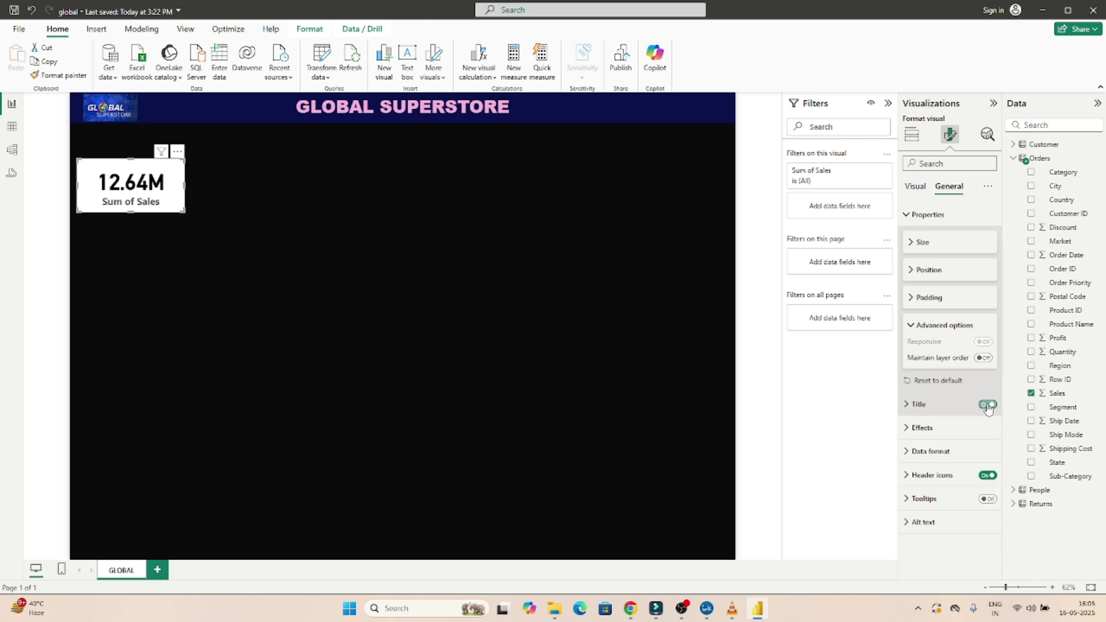
click(916, 405)
click(924, 463)
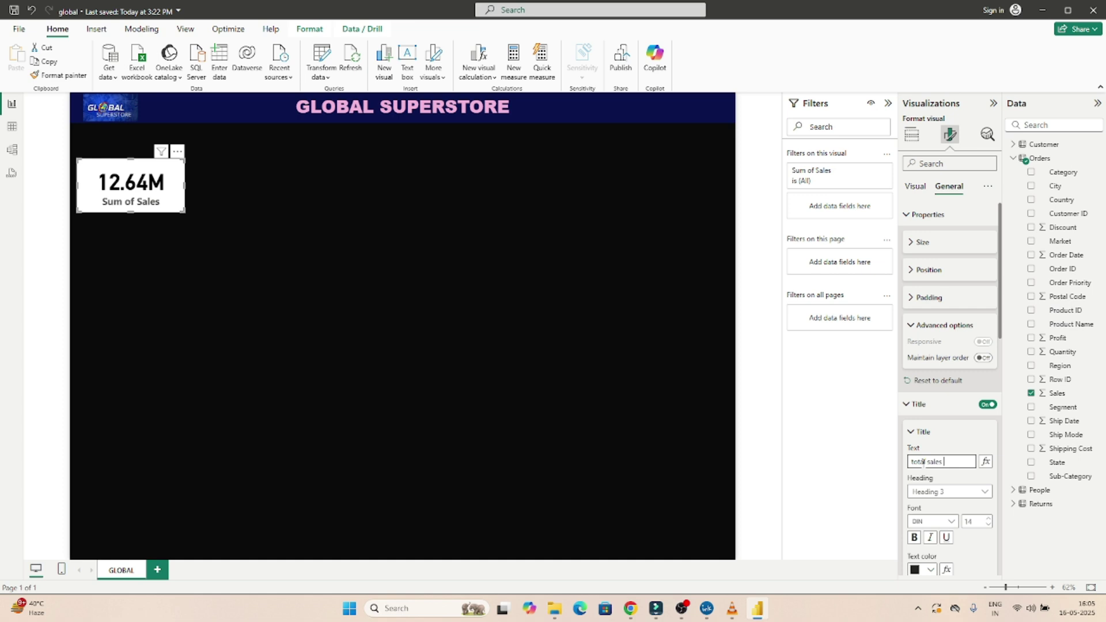
text(total sales)
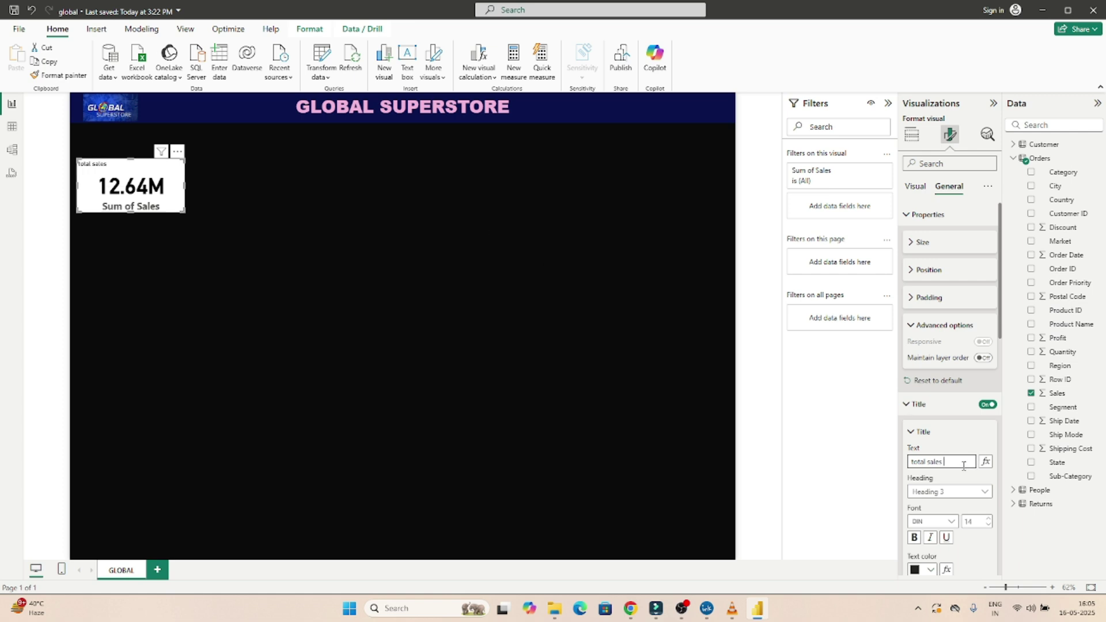
Clear the card's title text and collapse the title, subtitle, divider and spacing settings.
drag(955, 464, 898, 462)
key(BackSpace)
click(911, 432)
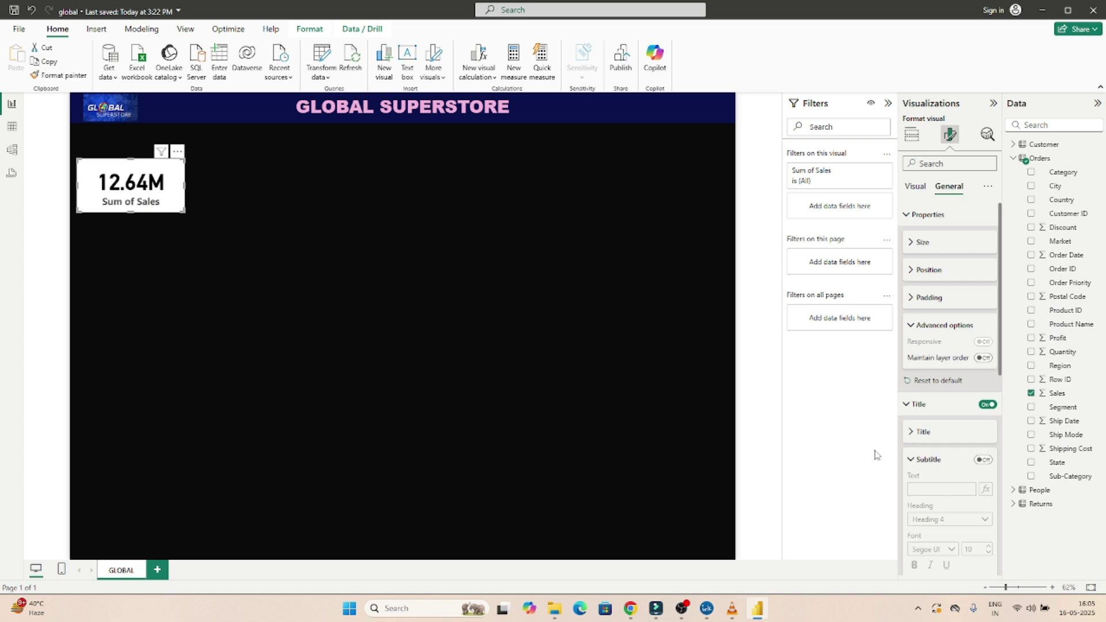
click(910, 459)
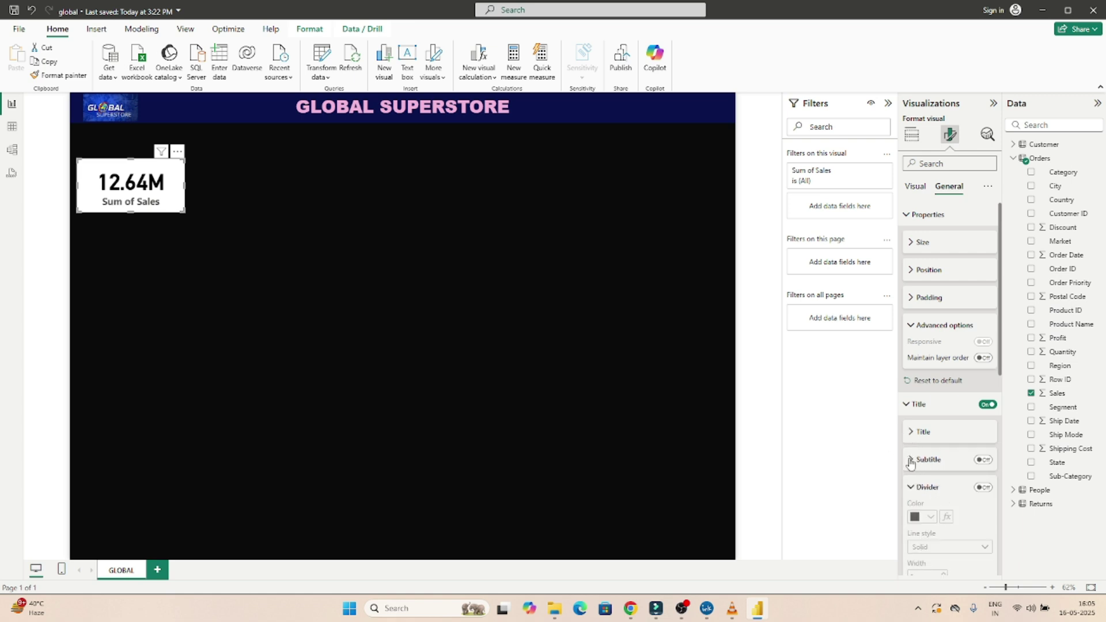
click(910, 488)
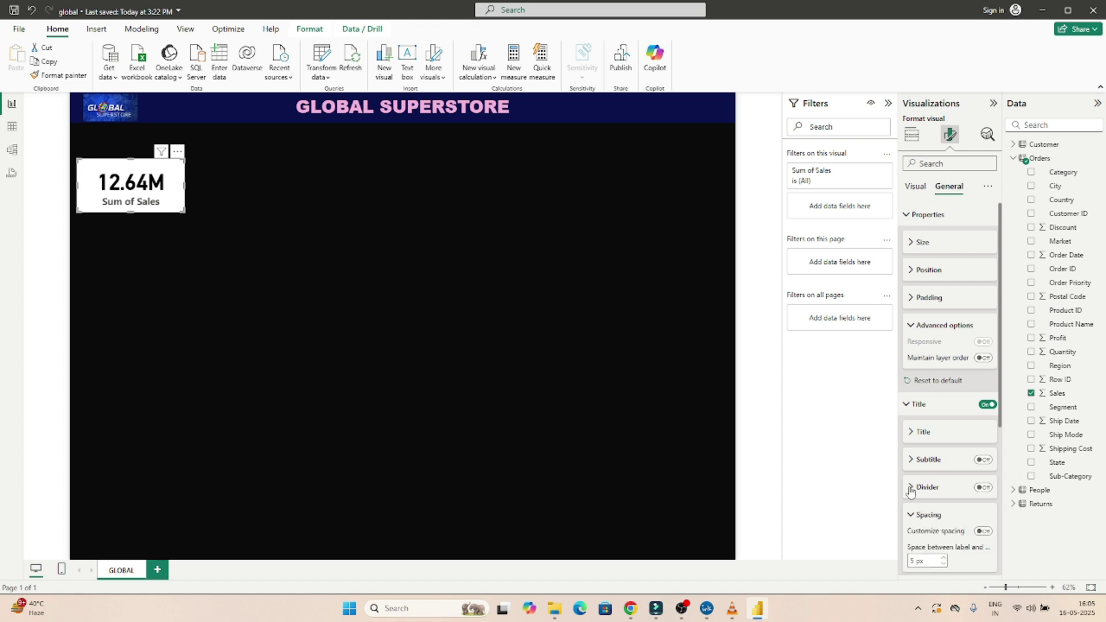
click(910, 519)
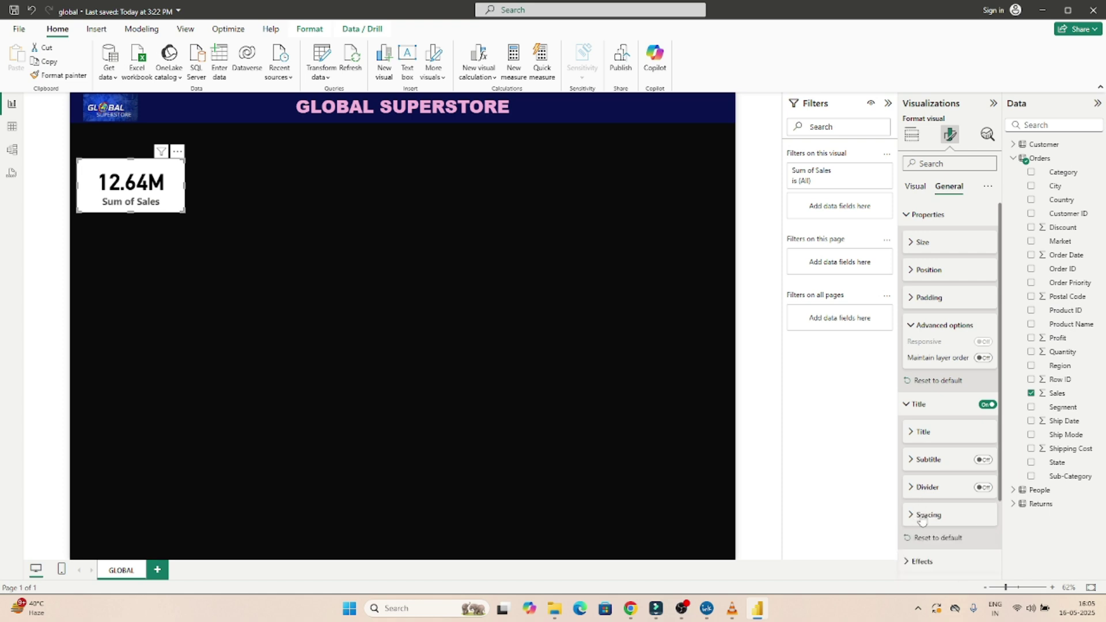
Turn off the card's title, collapse its settings and expand the effects settings.
click(985, 405)
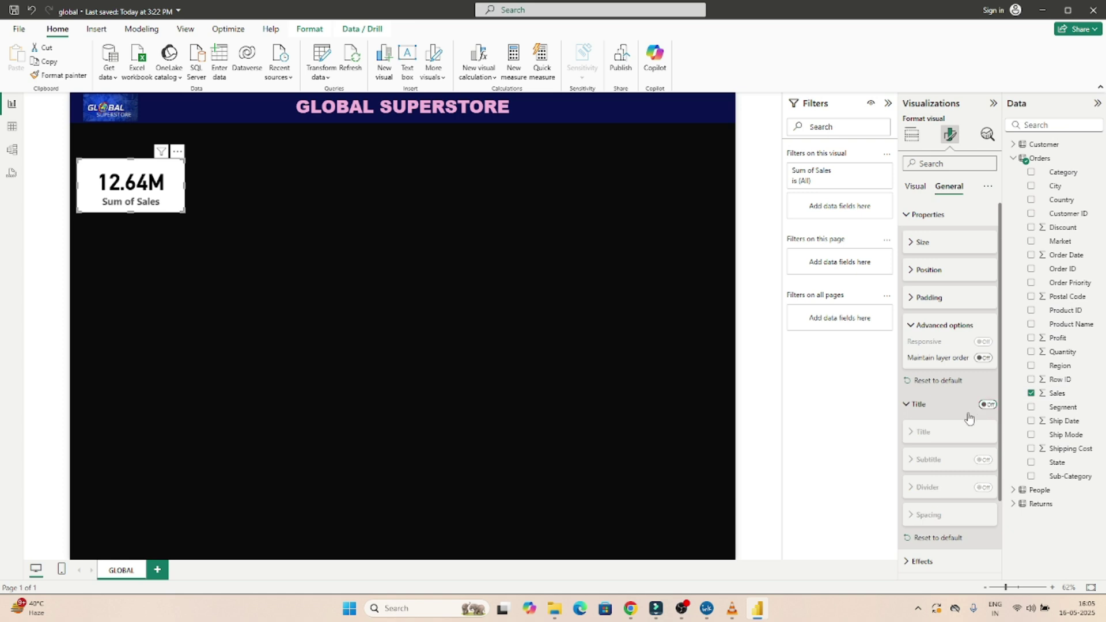
click(906, 405)
click(906, 429)
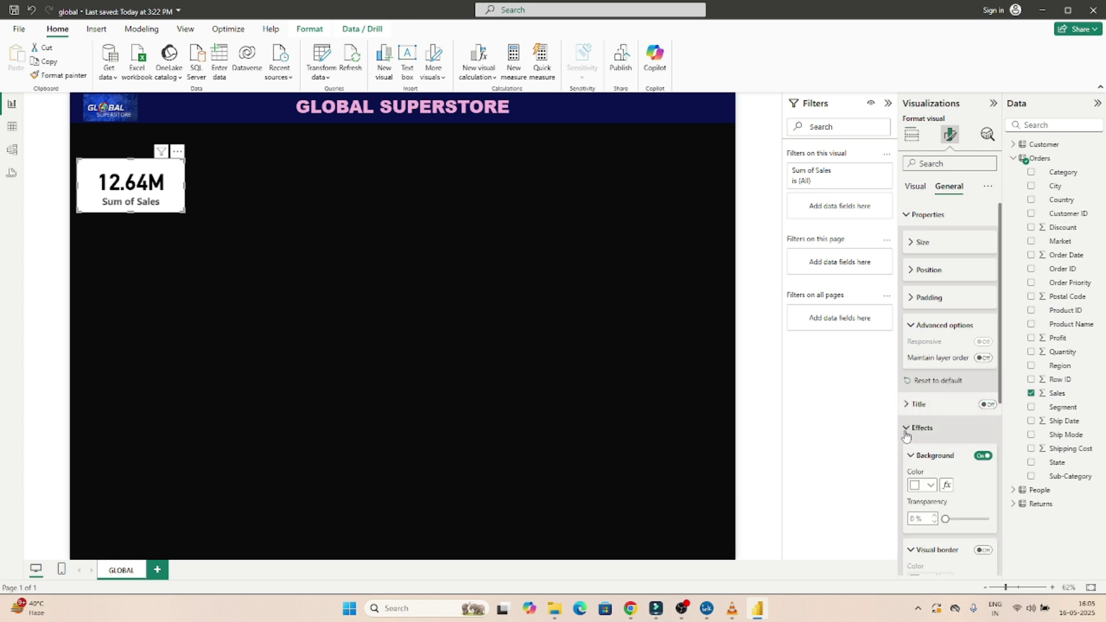
Try dark blue and pink background colors on the Sum of Sales card, and return the background to white.
drag(1003, 389, 1002, 469)
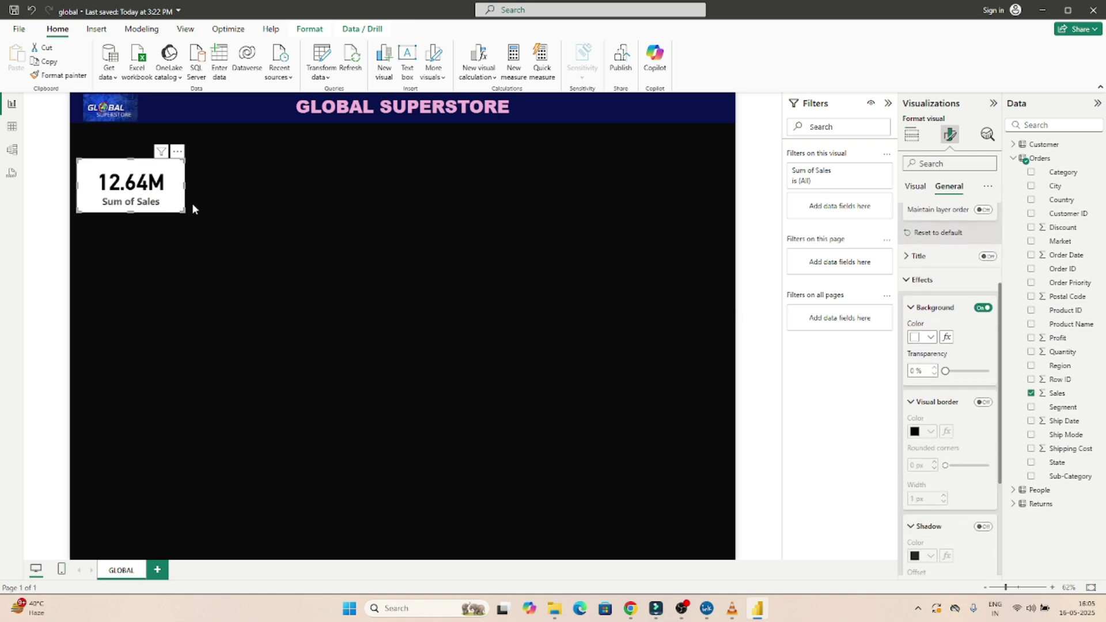
click(930, 337)
click(974, 378)
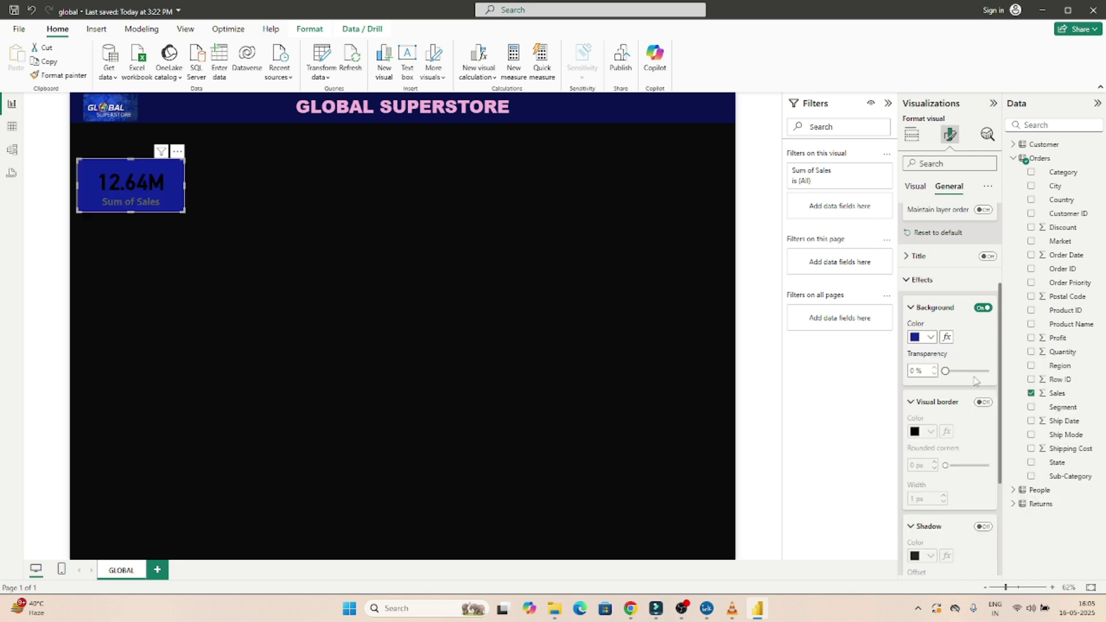
click(930, 338)
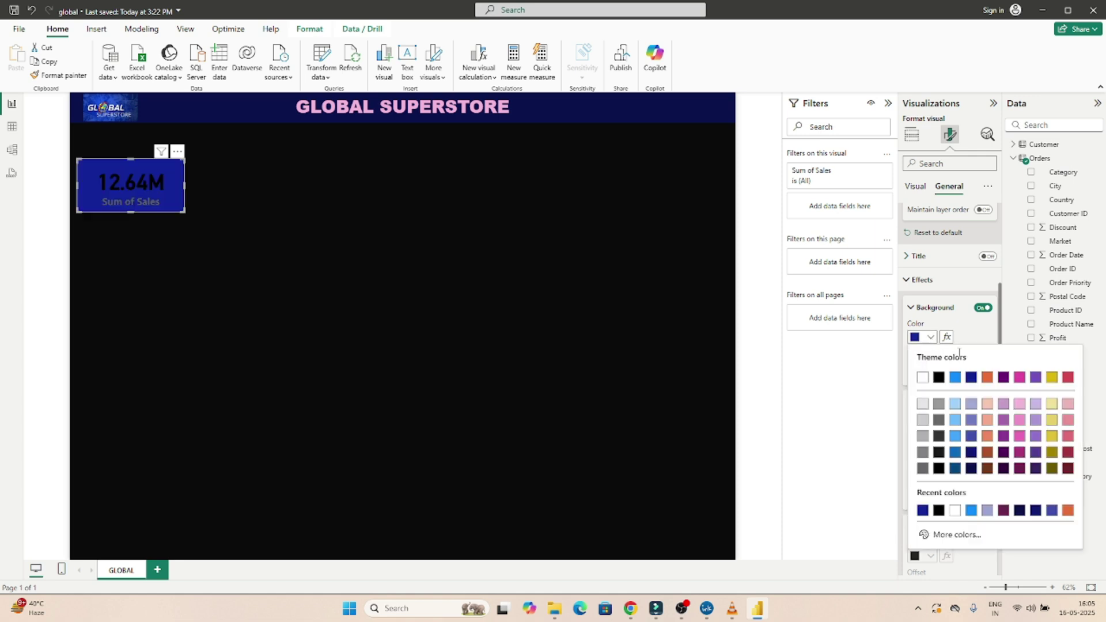
click(1019, 378)
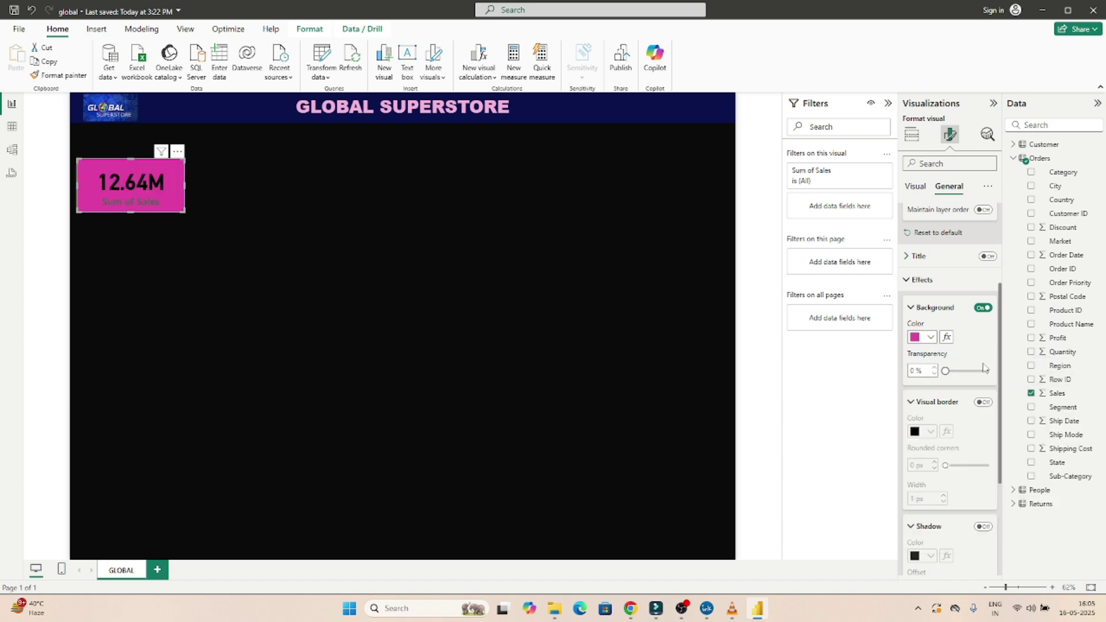
click(931, 337)
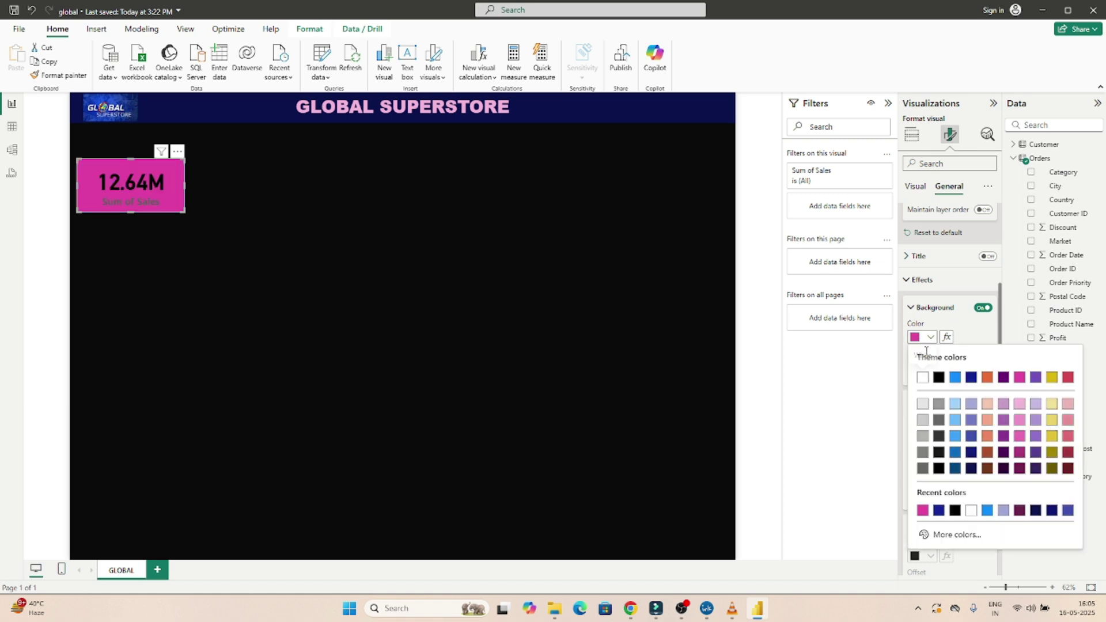
click(923, 378)
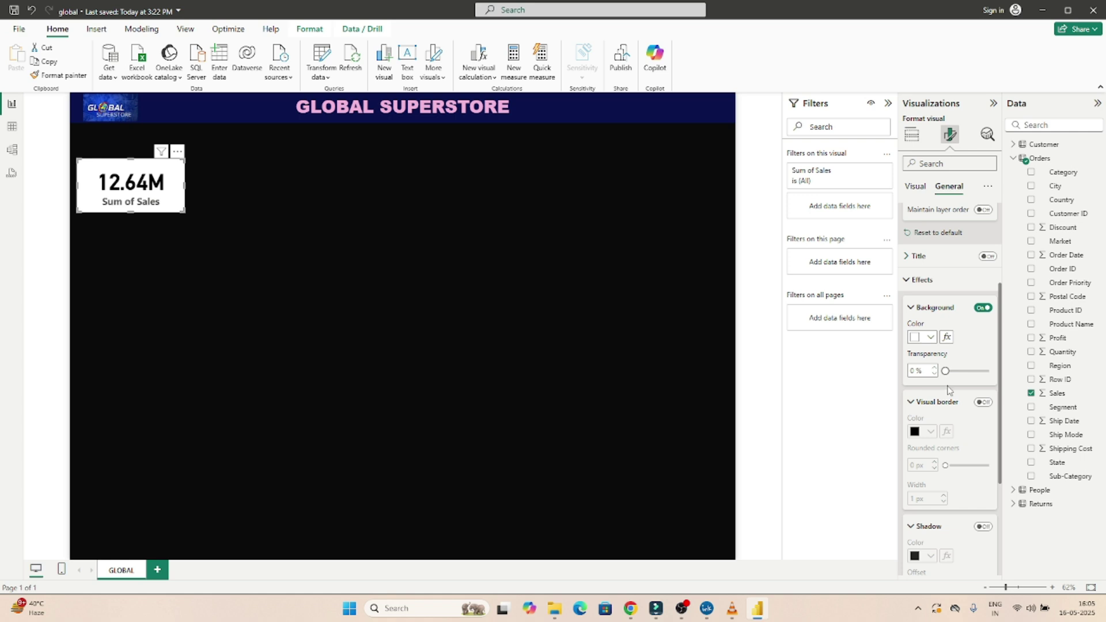
Turn on the card's visual border and set its rounded corners to 30 px.
click(910, 404)
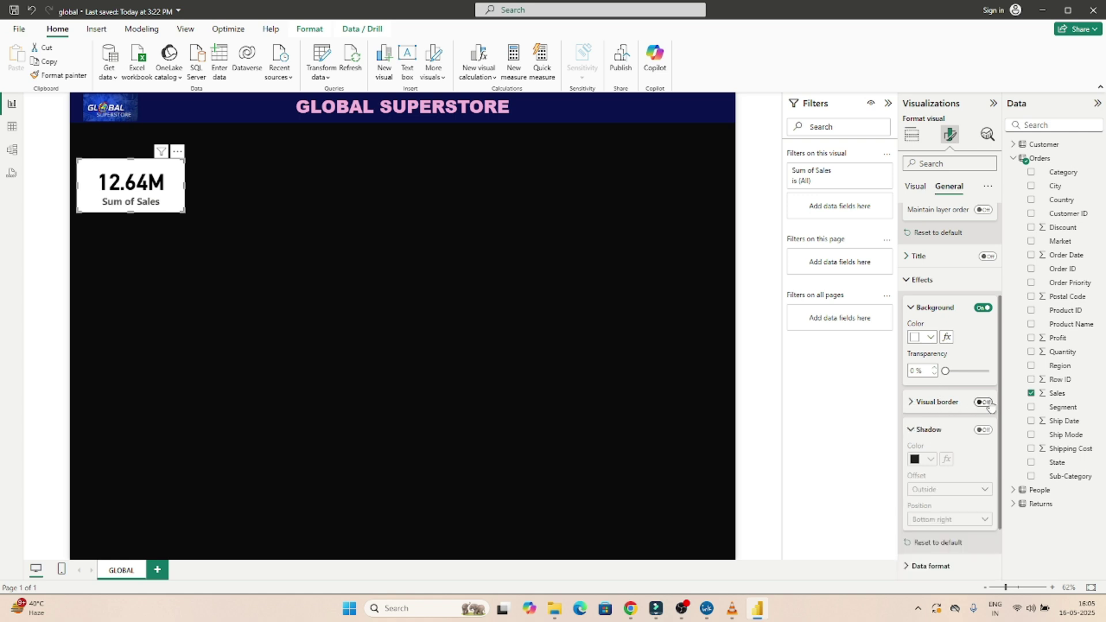
click(983, 402)
click(910, 402)
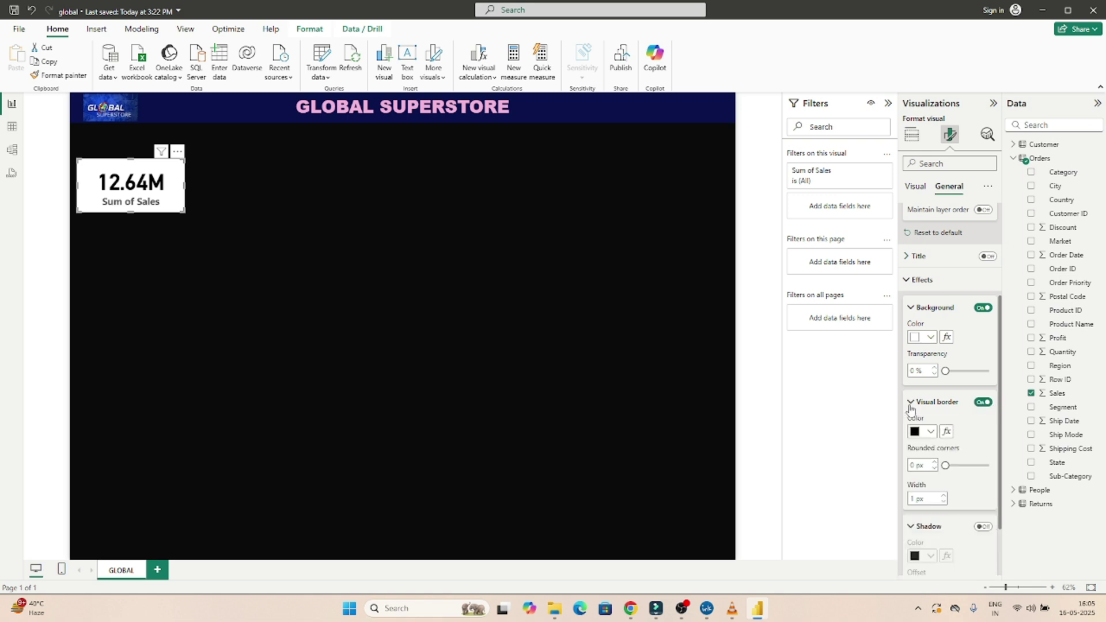
drag(1001, 459, 1001, 502)
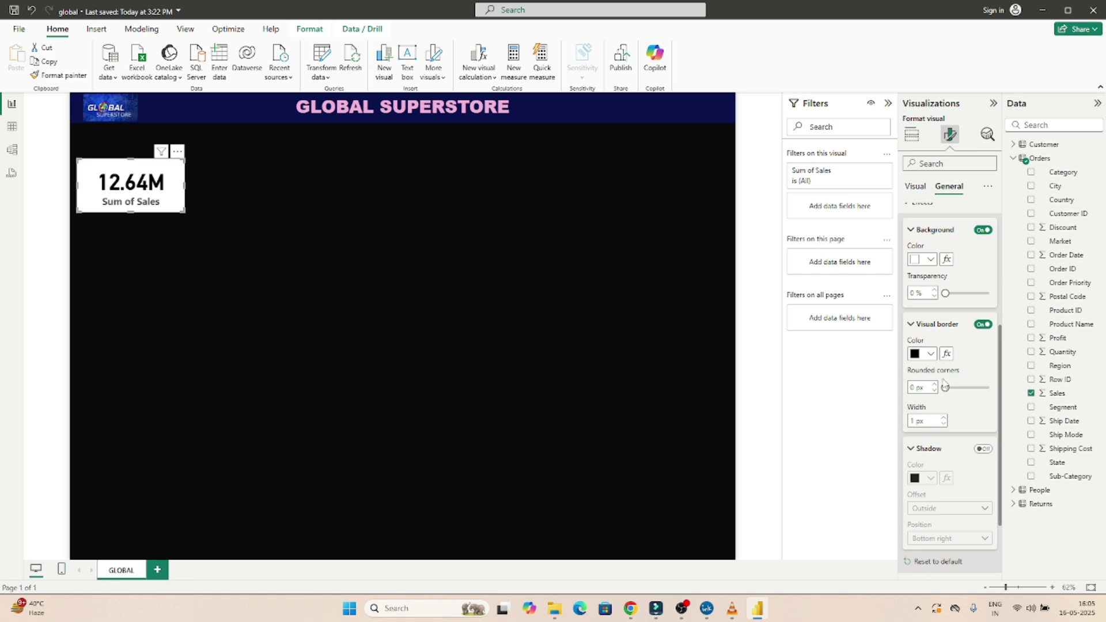
drag(944, 387, 1008, 384)
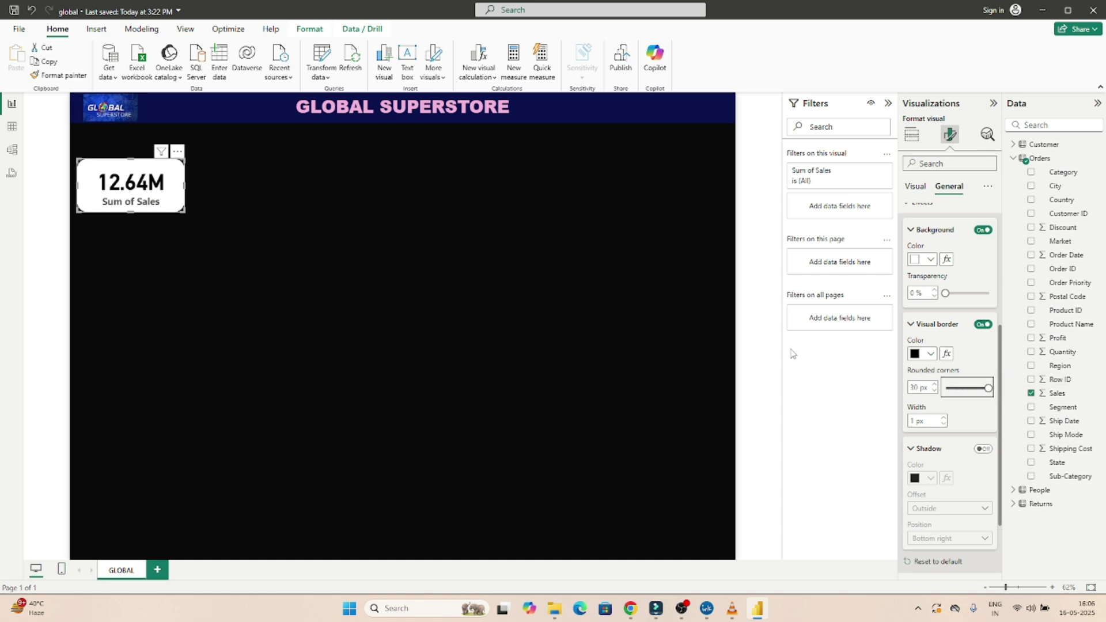
click(597, 382)
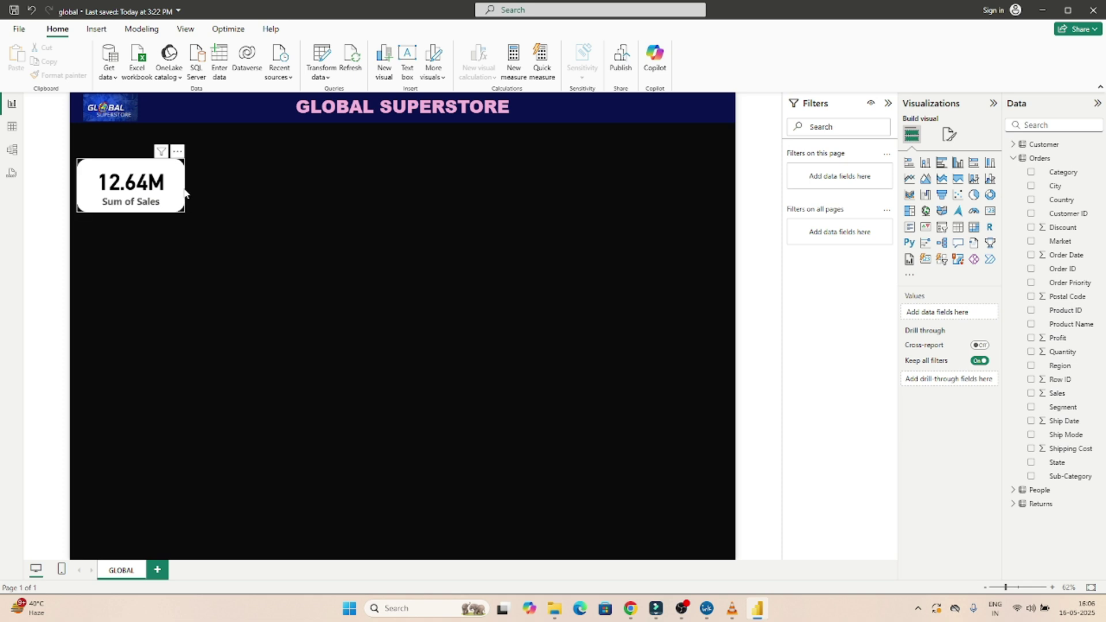
Turn on the Sum of Sales card's shadow with the Inside offset, and collapse the border and shadow settings.
click(122, 167)
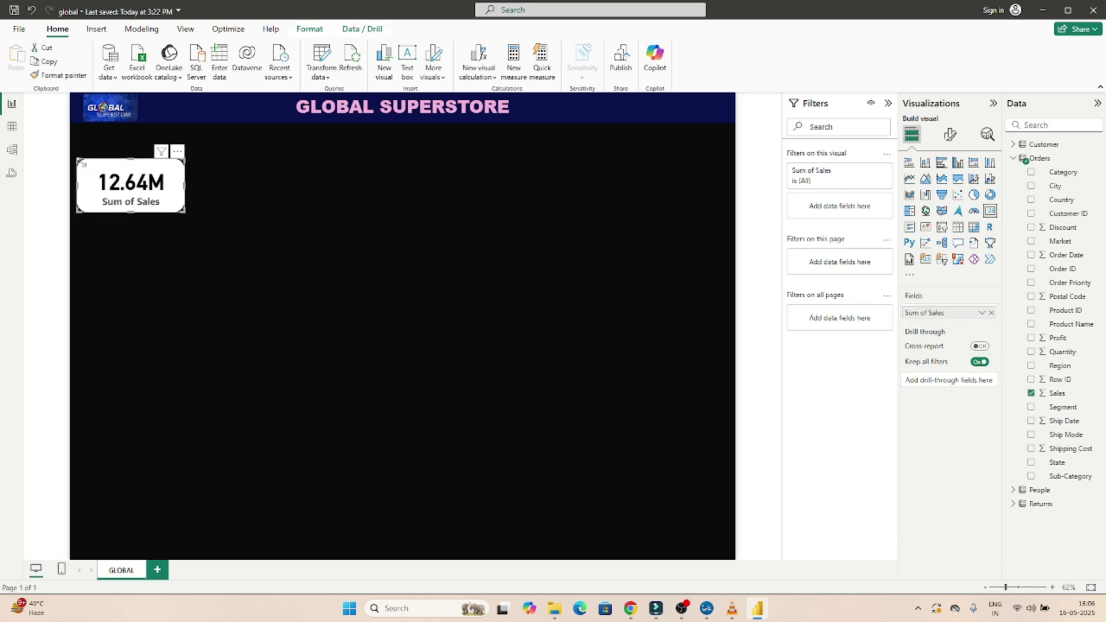
click(951, 136)
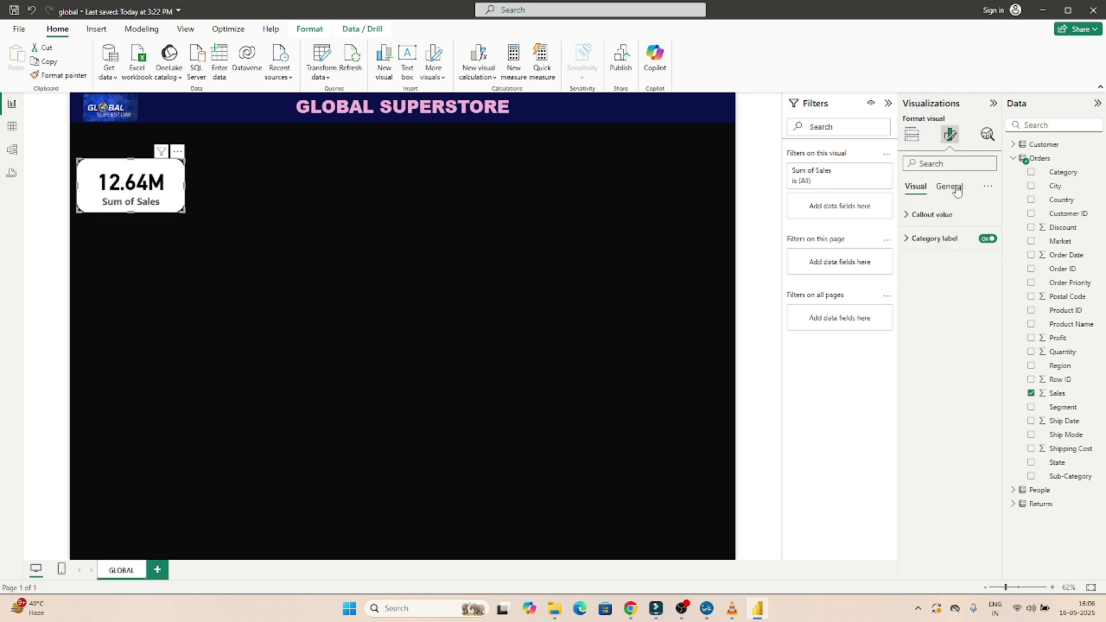
click(949, 186)
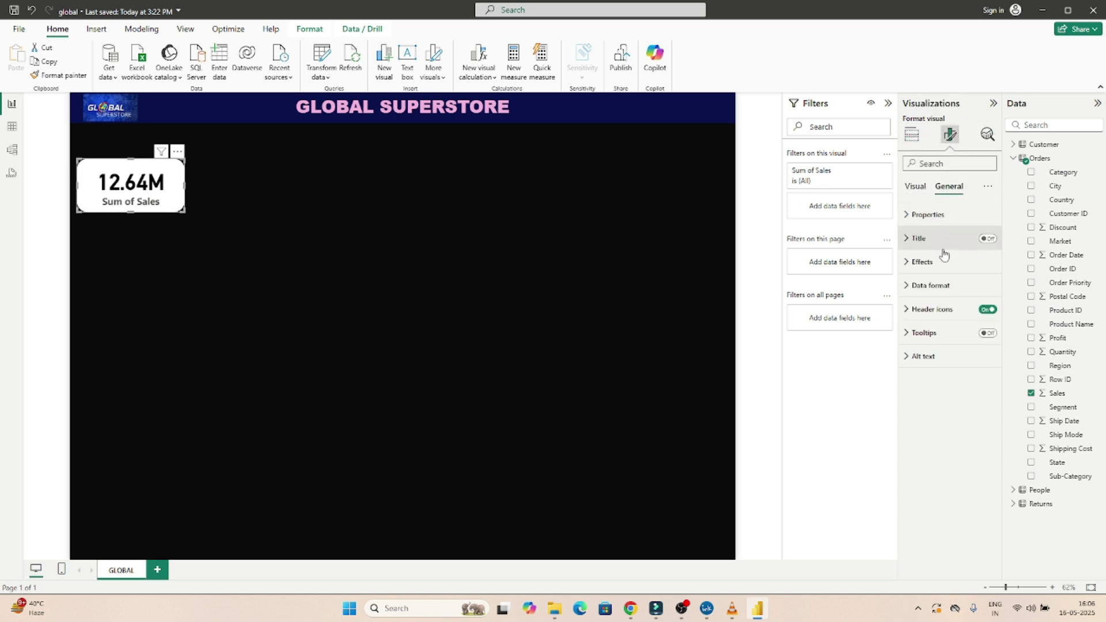
click(908, 264)
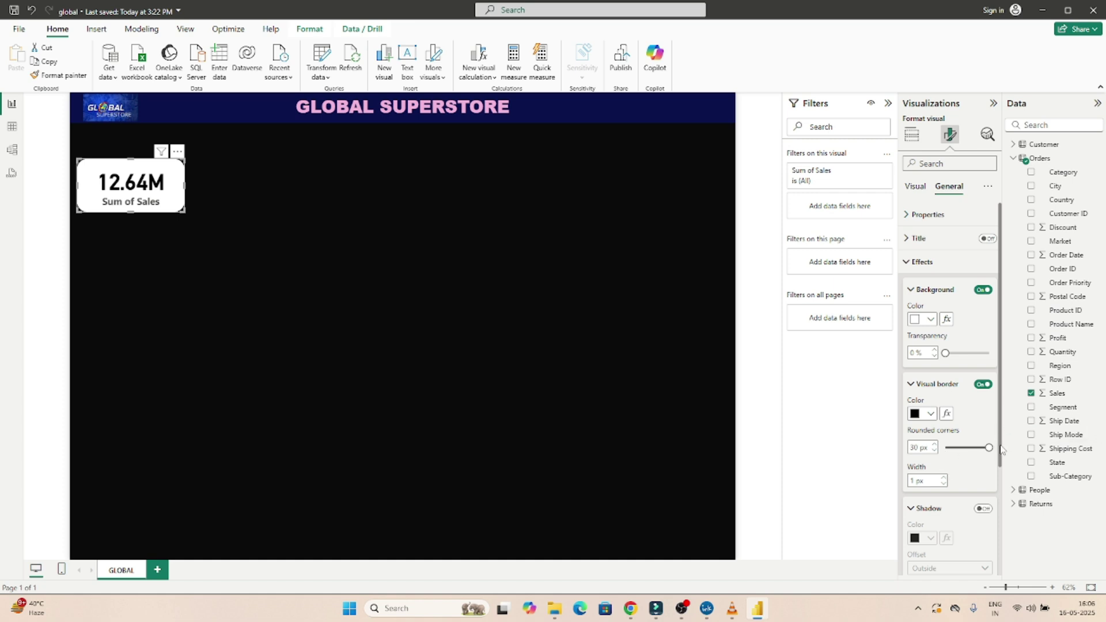
scroll(1001, 448, down, 2)
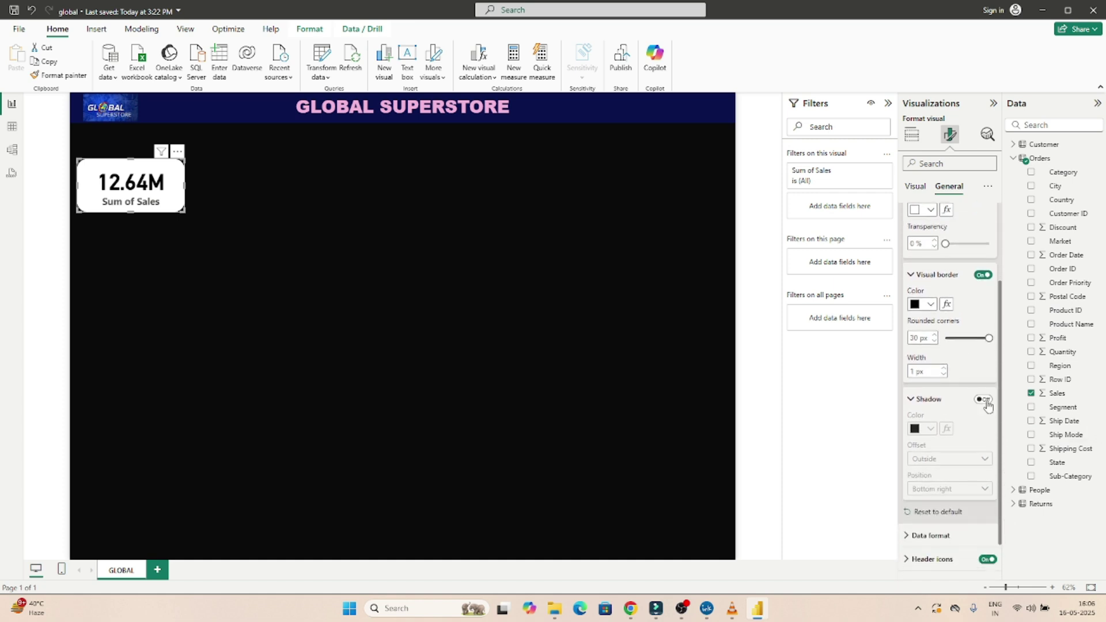
click(984, 400)
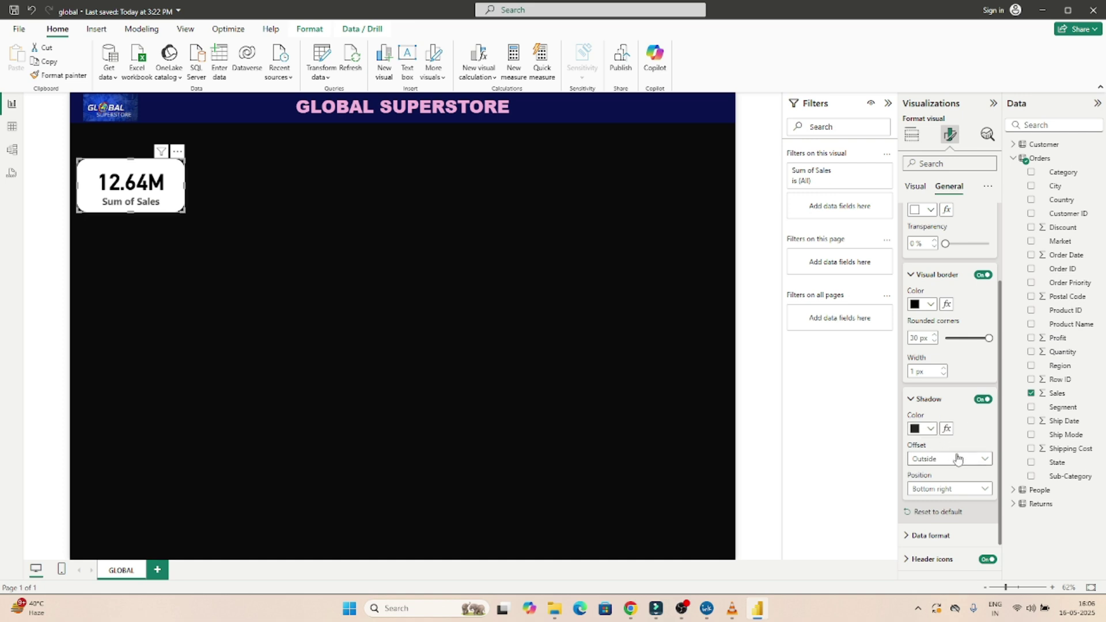
click(957, 459)
click(933, 488)
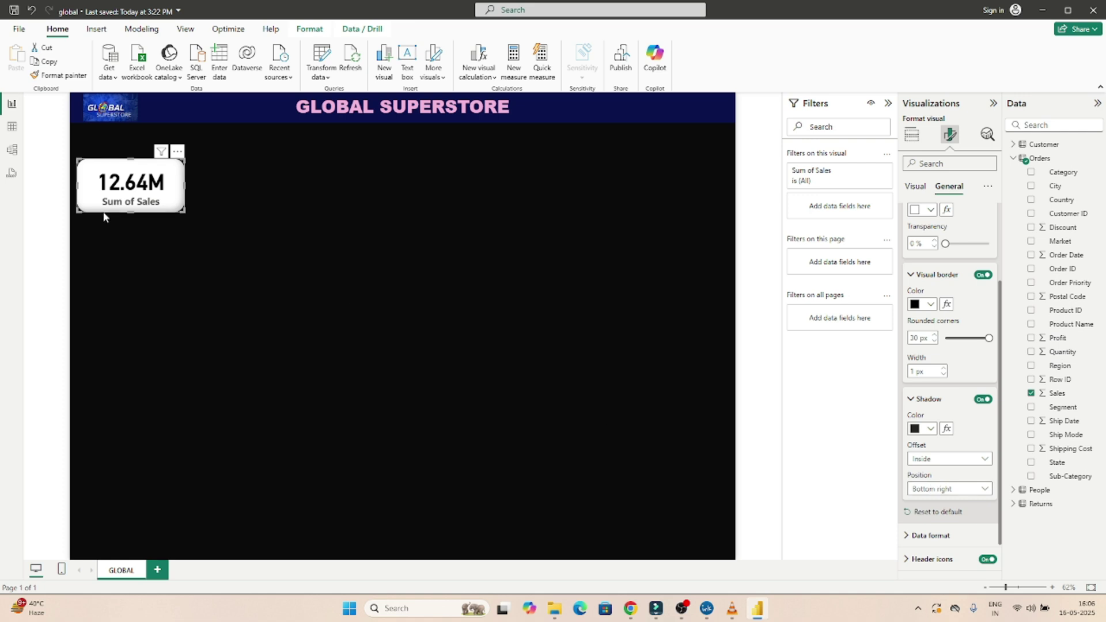
drag(1000, 482, 1000, 520)
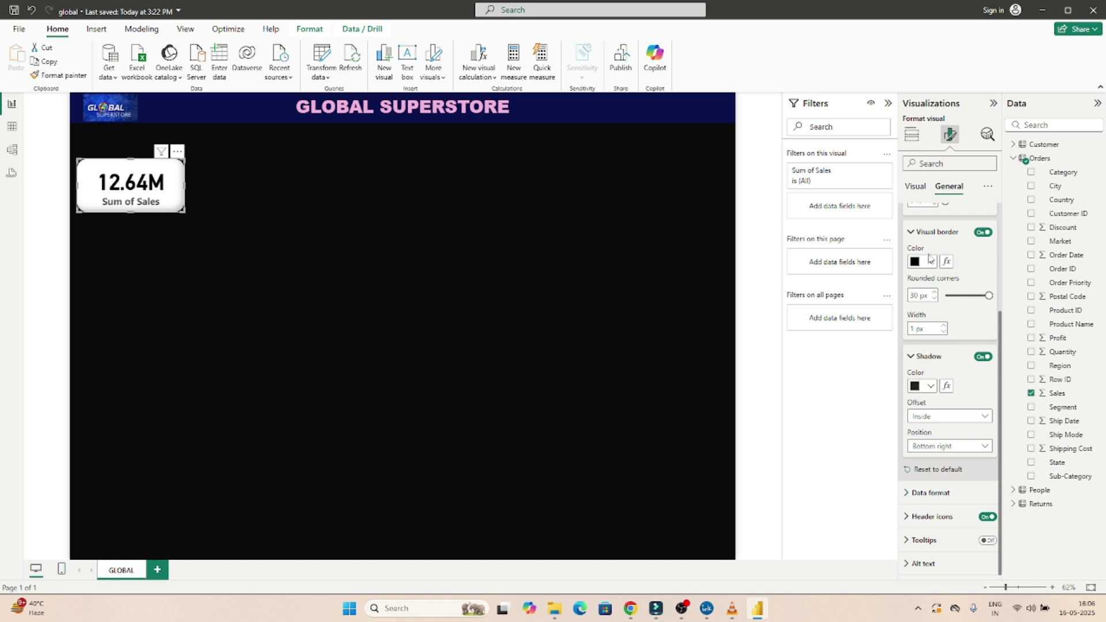
click(913, 235)
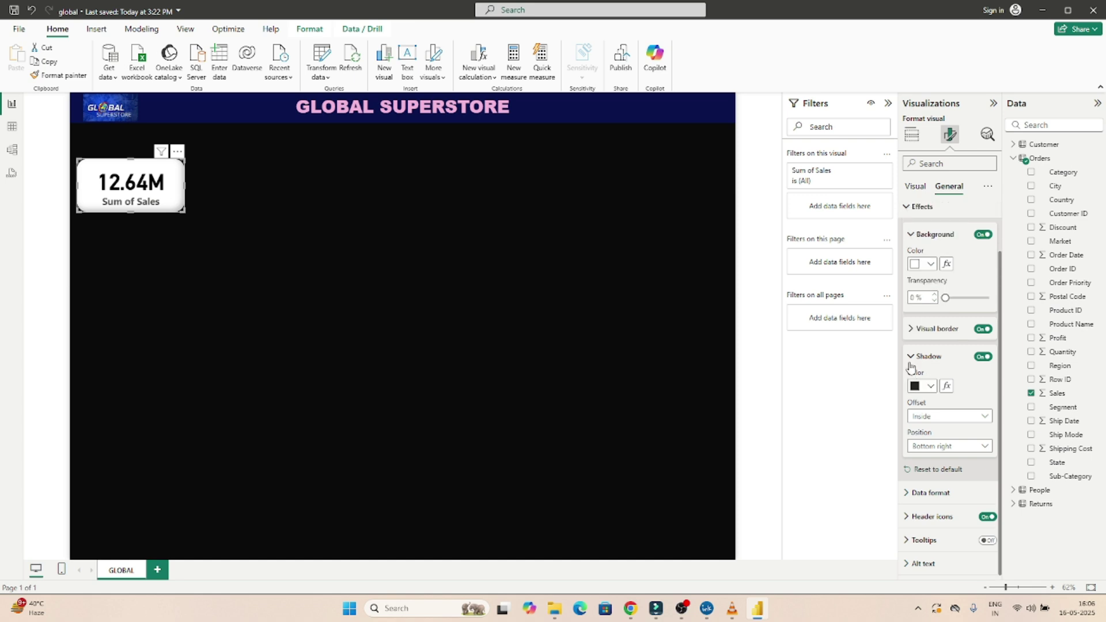
click(911, 357)
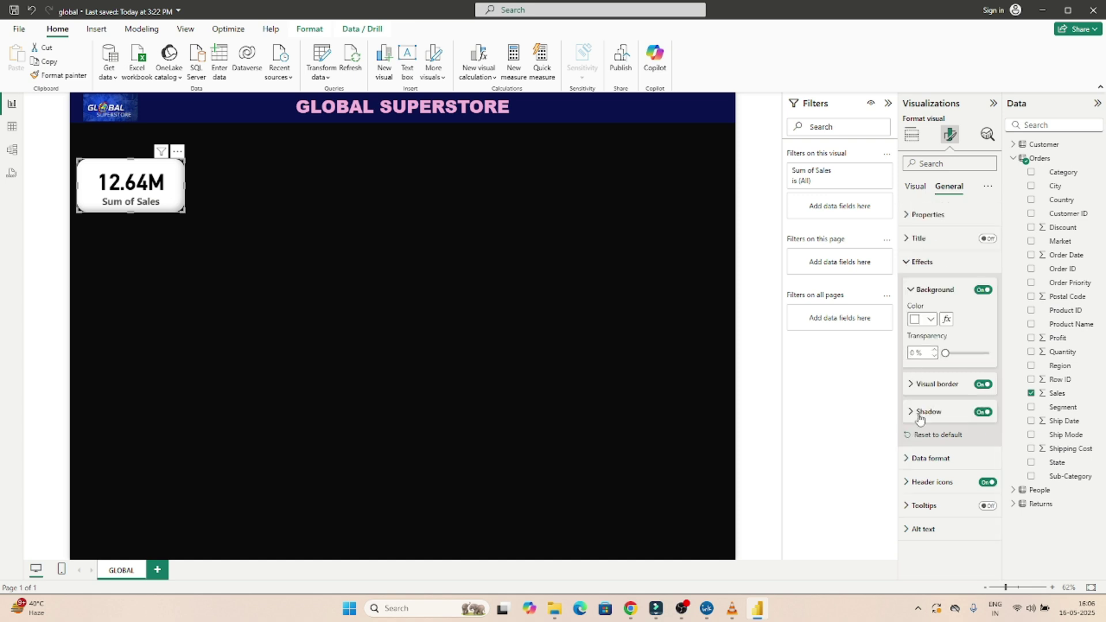
Examine the card's data format options and its header icon color and visibility settings.
click(908, 459)
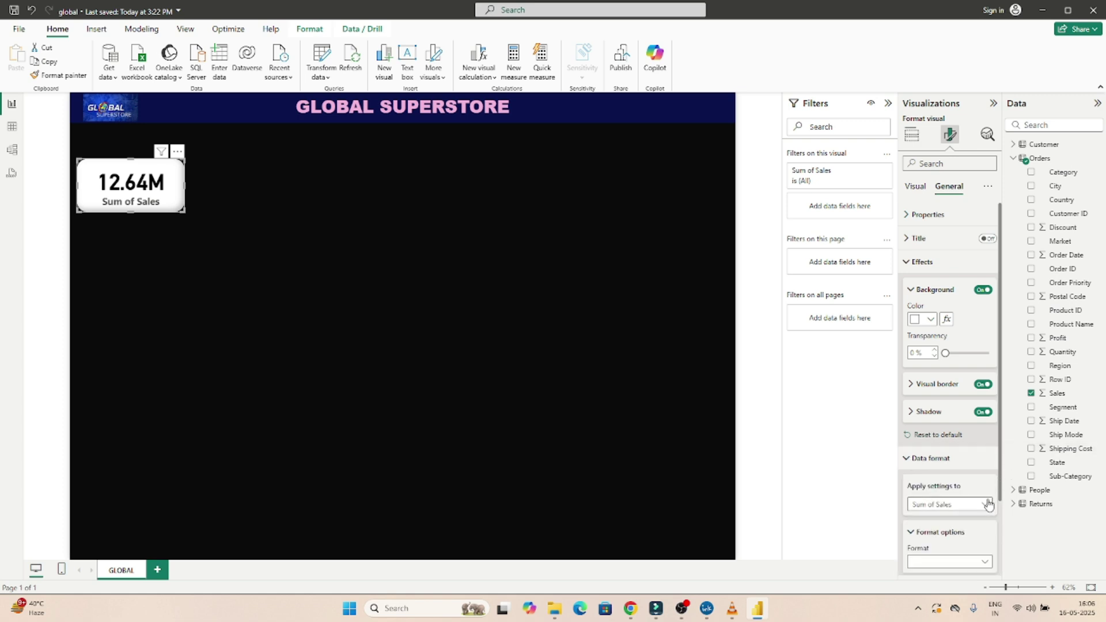
scroll(1000, 496, down, 2)
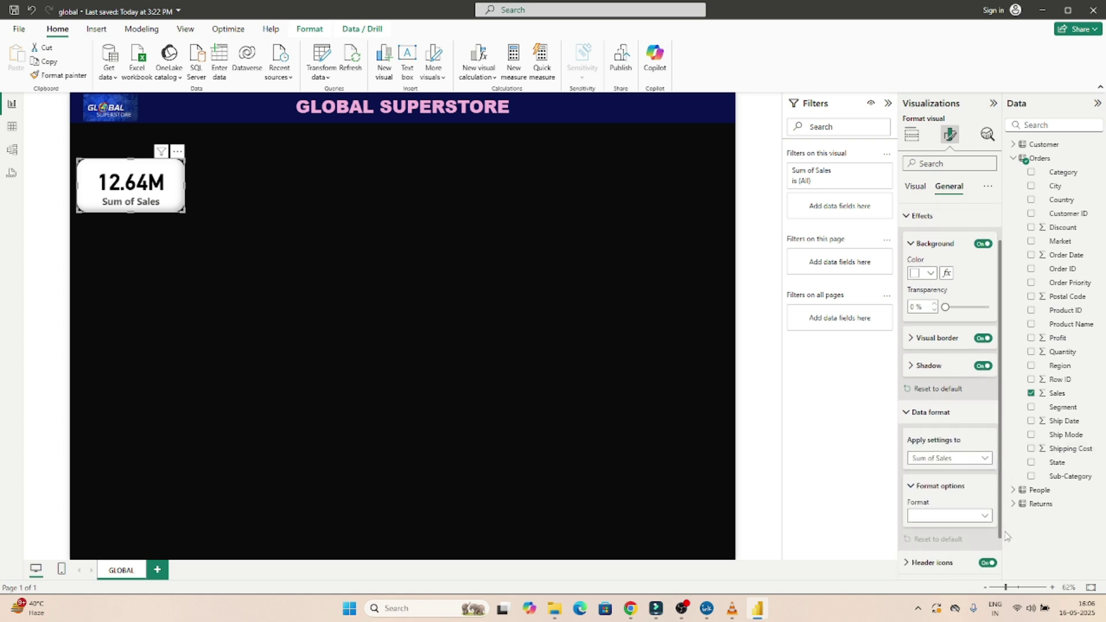
click(977, 417)
click(951, 426)
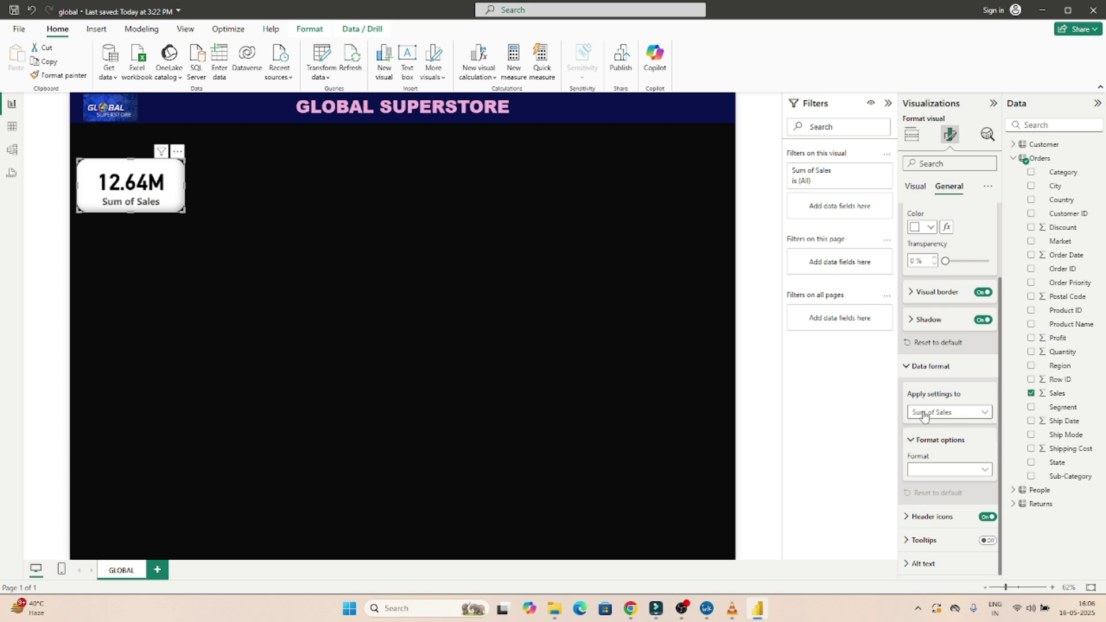
click(909, 367)
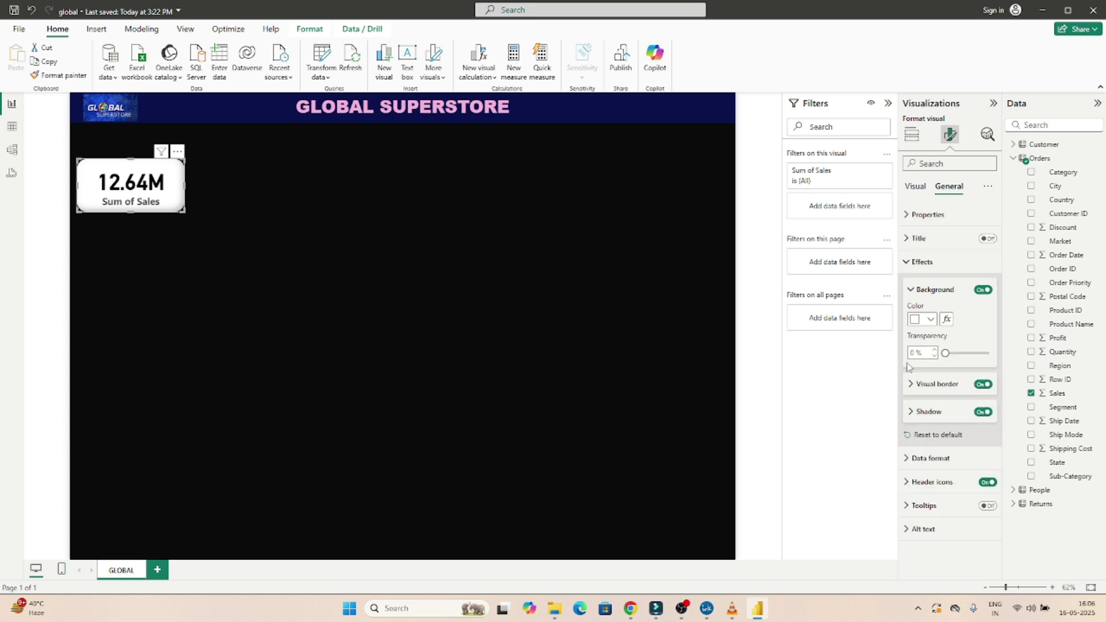
click(907, 484)
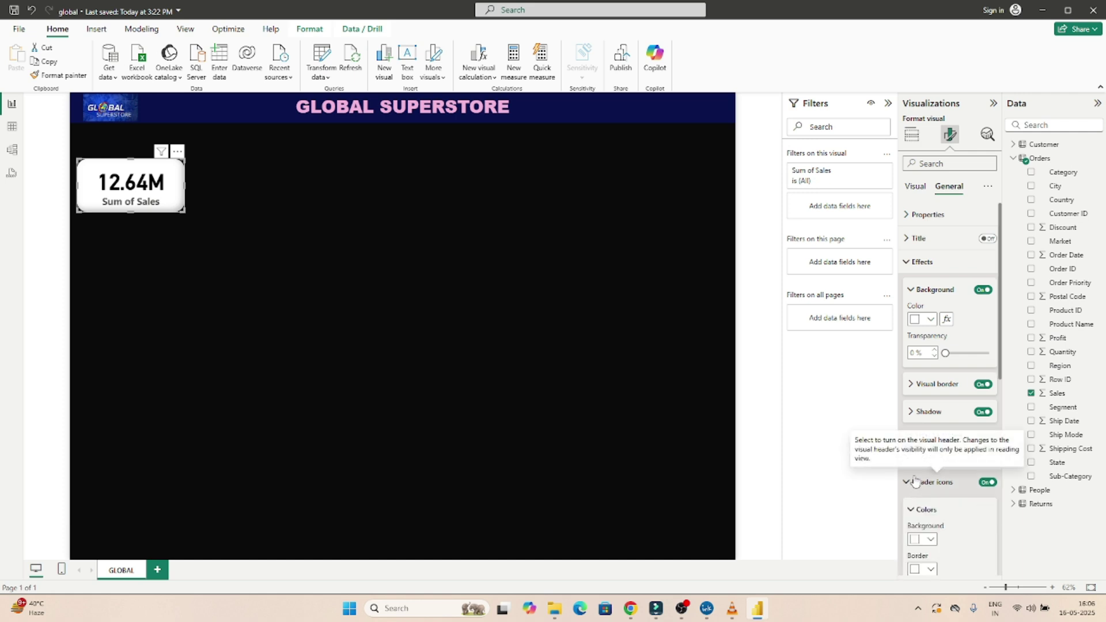
drag(999, 373, 1002, 579)
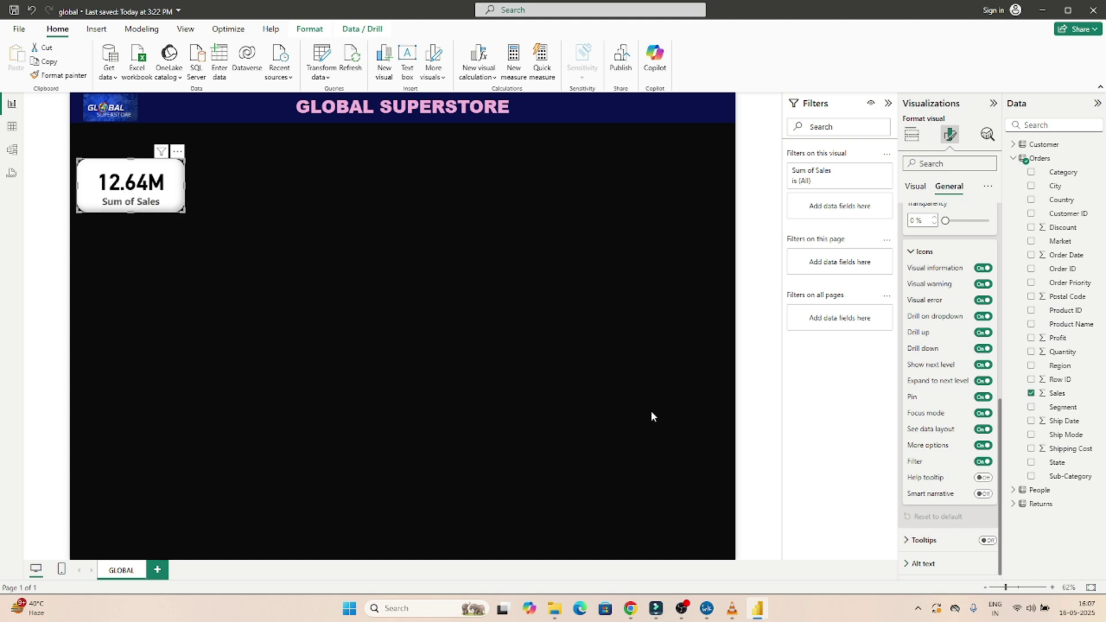
Turn on the card's tooltips and collapse the effects and header icon settings.
click(989, 541)
mouse_move(142, 191)
drag(1001, 573, 1008, 298)
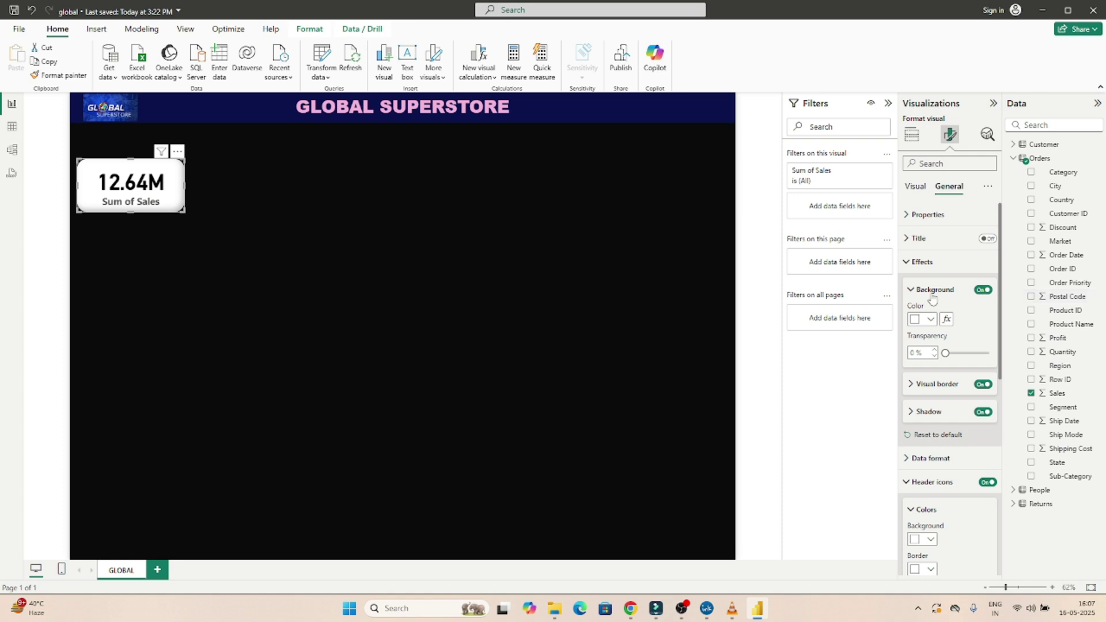
click(911, 263)
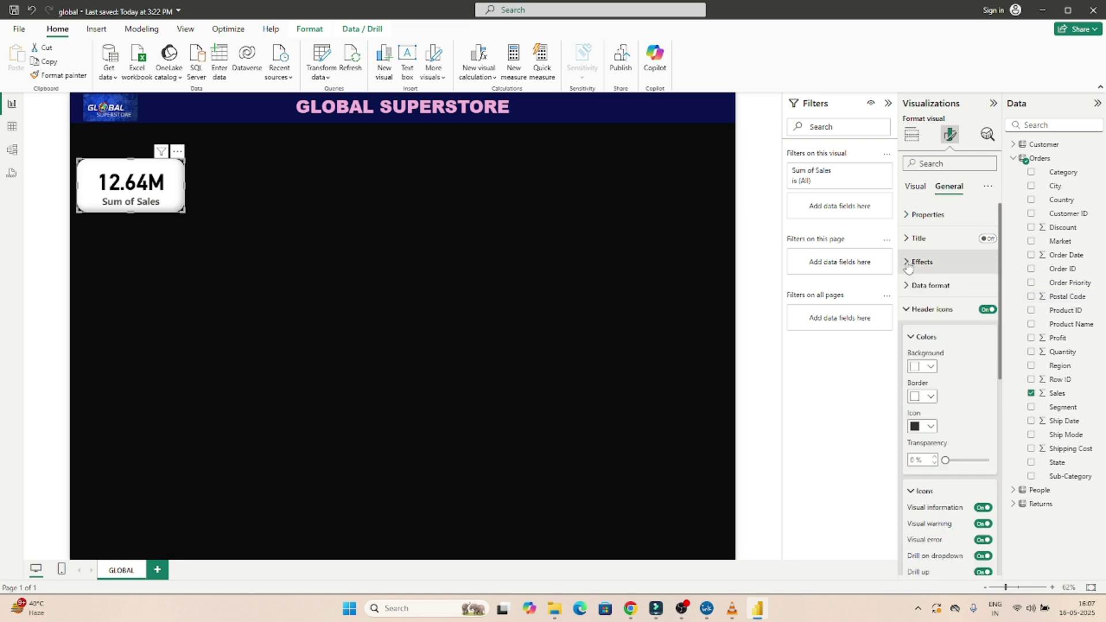
click(907, 310)
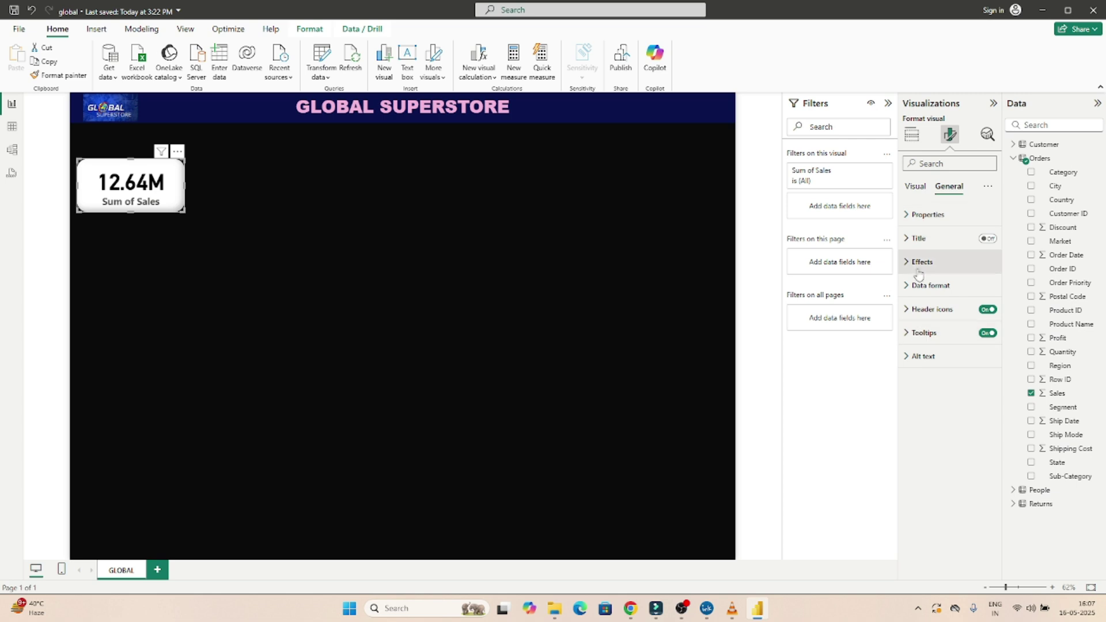
click(192, 272)
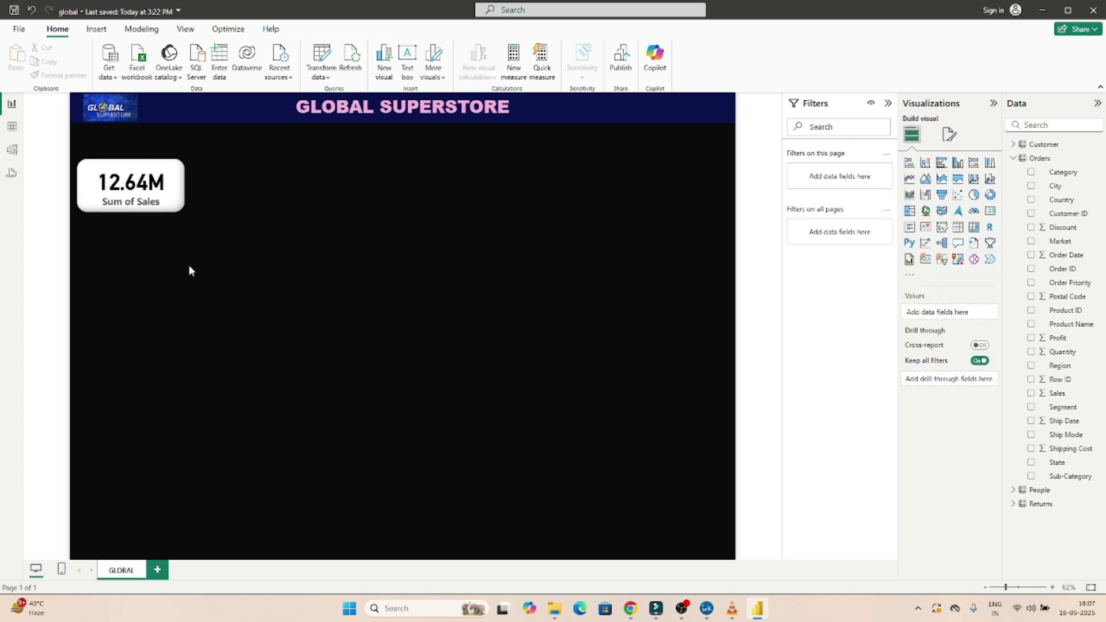
Copy the Sum of Sales card and paste a duplicate onto the page.
click(171, 184)
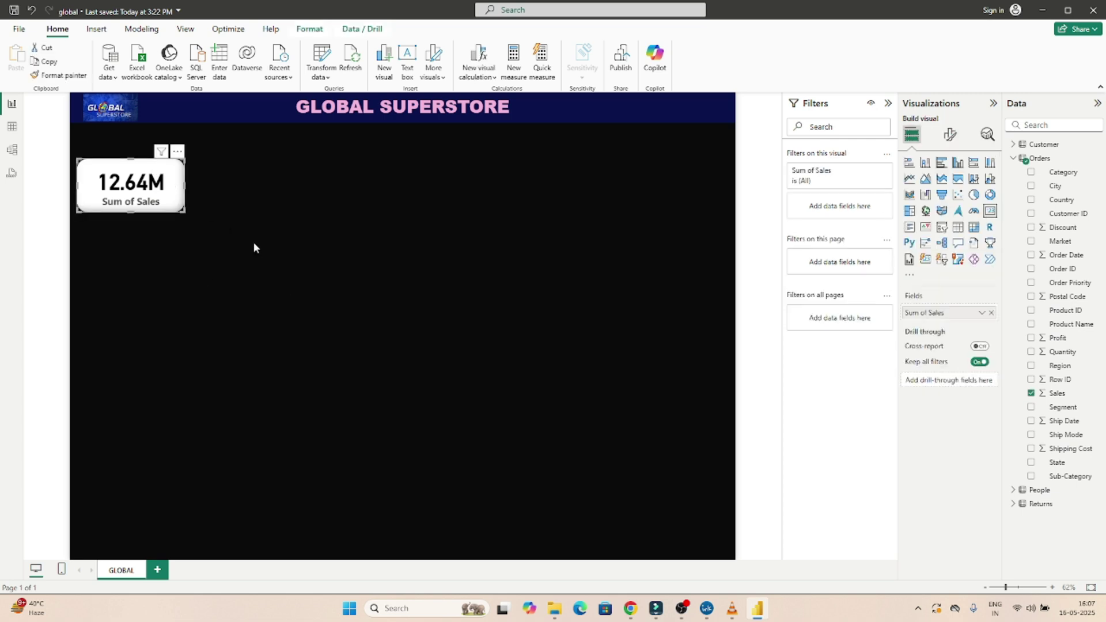
key(ctrl+c)
click(299, 184)
key(ctrl+v)
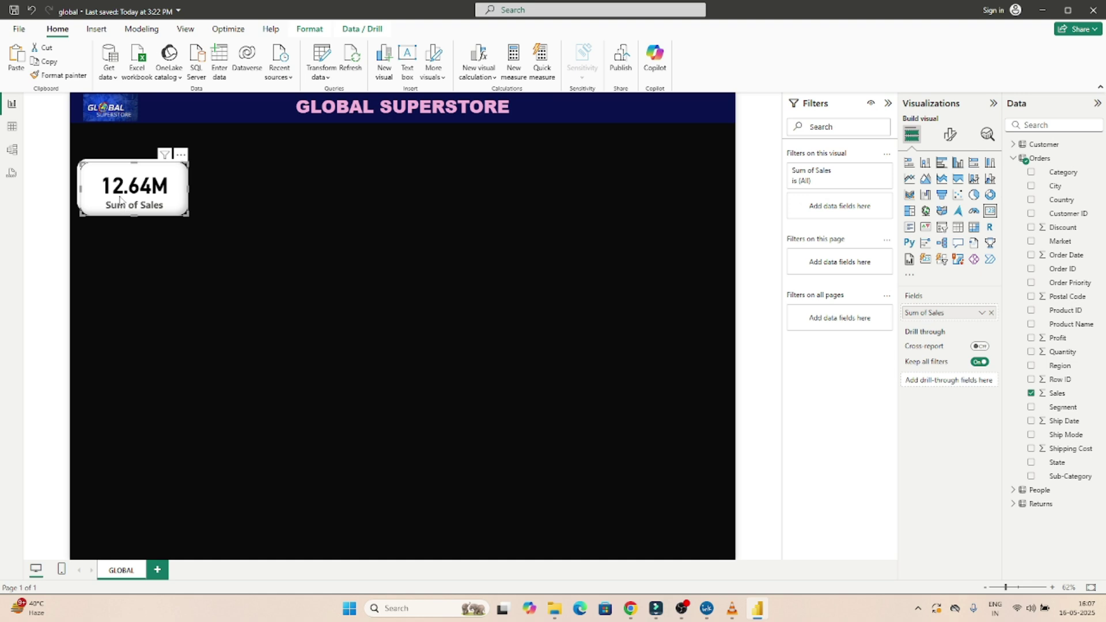
Place the duplicated card to the right of the Sum of Sales card and replace its Sales field with Profit.
drag(126, 197, 259, 194)
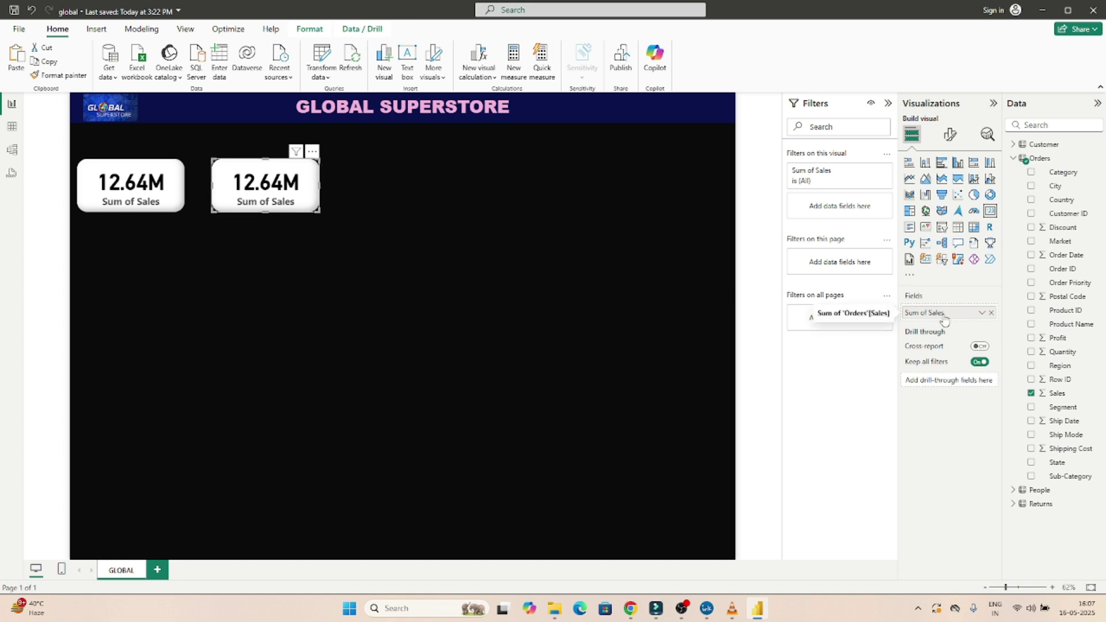
click(982, 313)
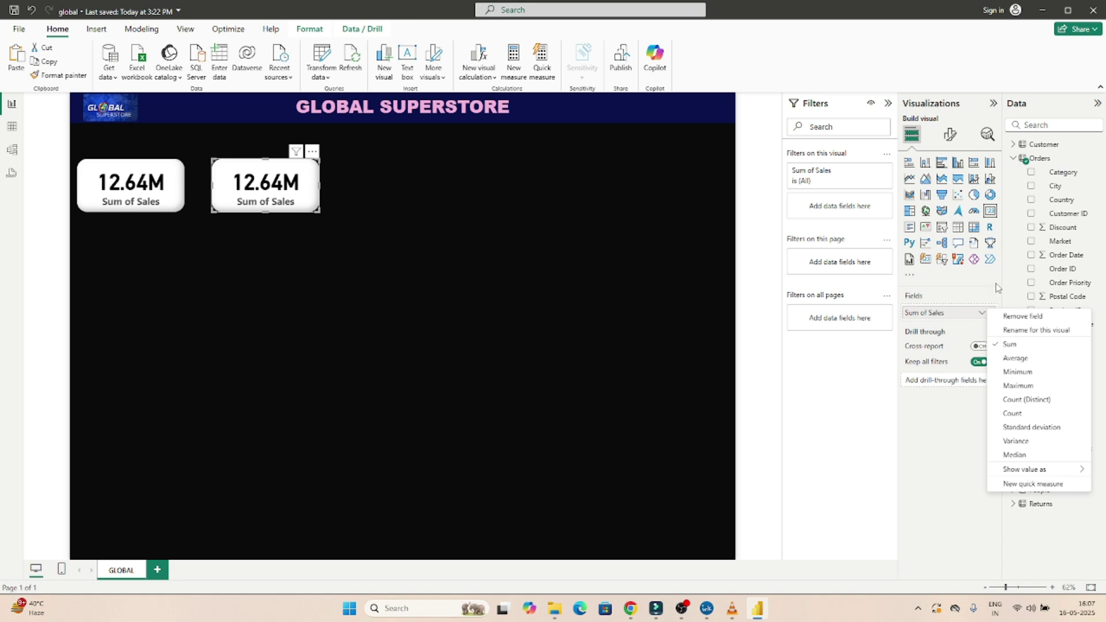
click(1009, 270)
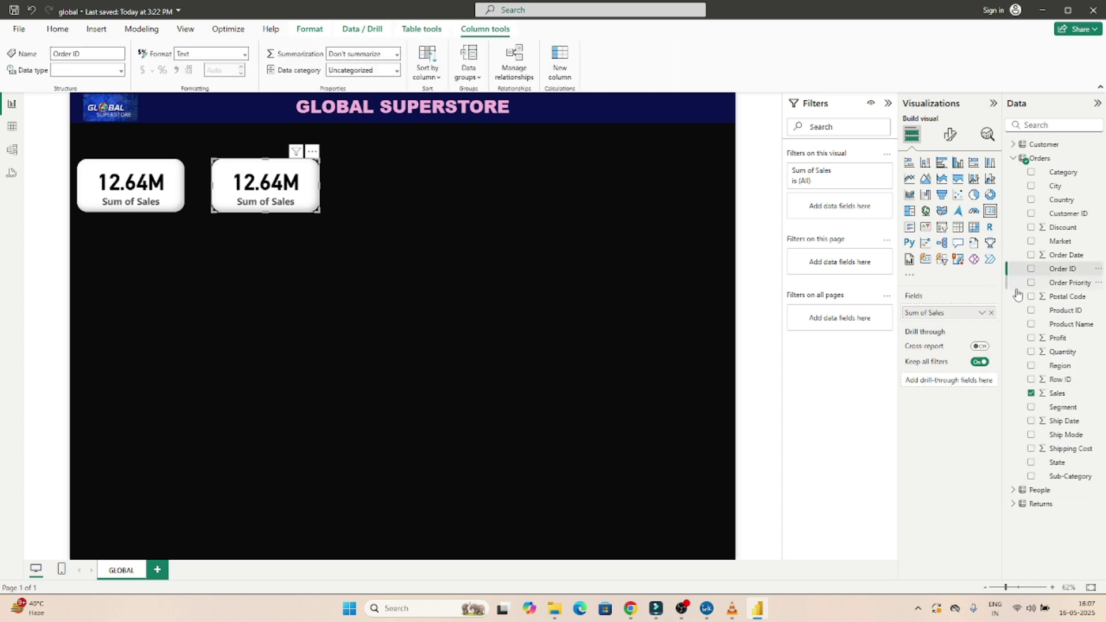
click(1031, 394)
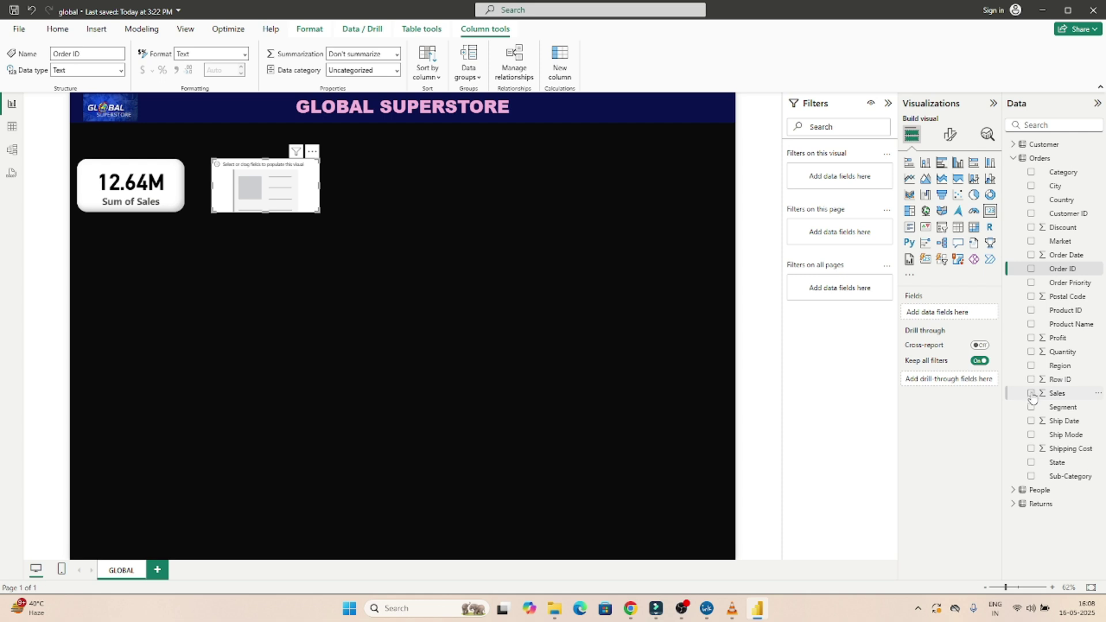
click(1031, 338)
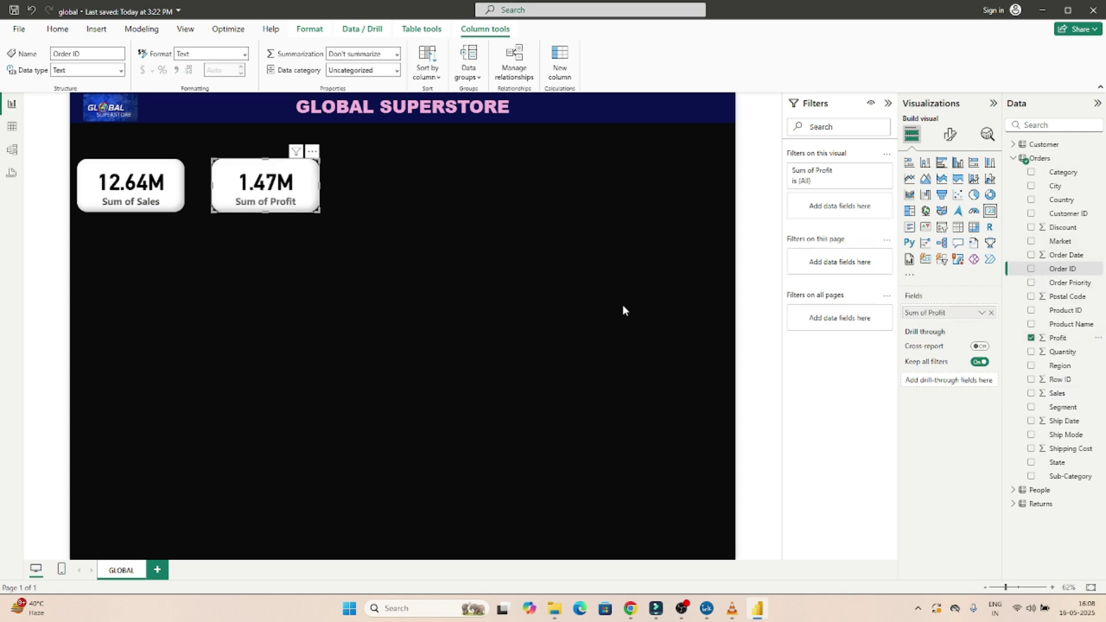
click(510, 296)
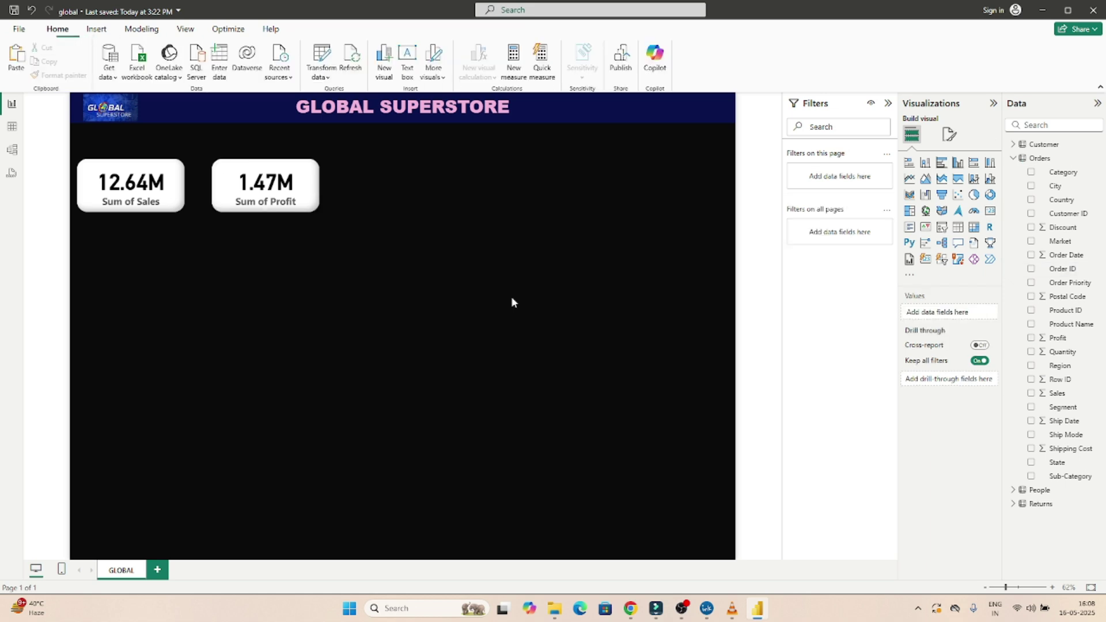
Duplicate the Sum of Profit card and place the copy to the right of the original in the same row.
click(261, 181)
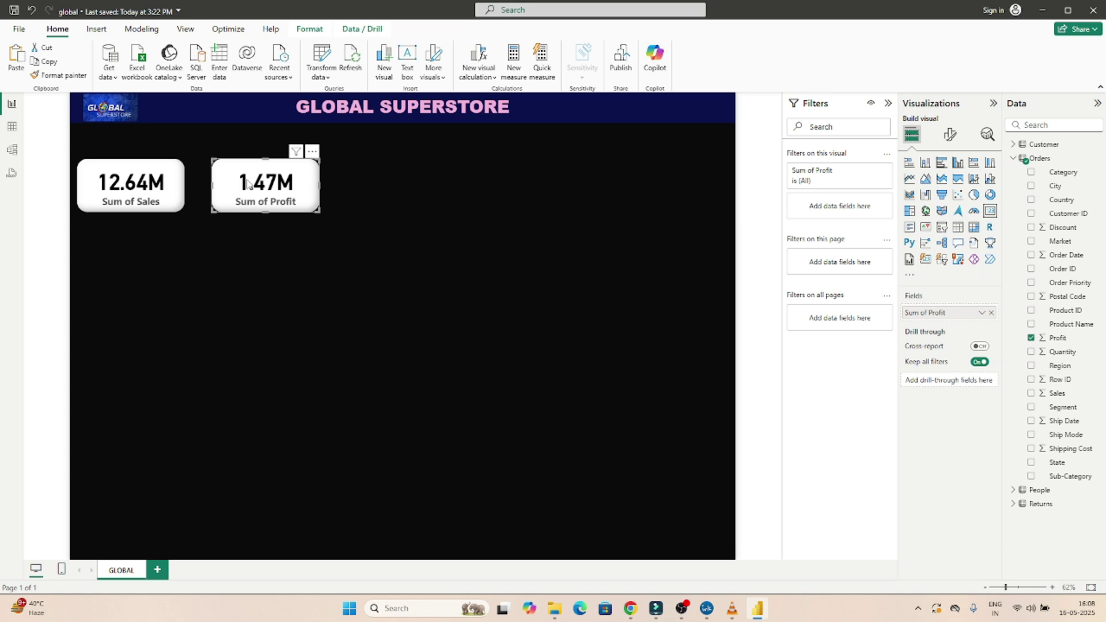
key(ctrl+c)
key(ctrl+v)
drag(265, 194, 409, 194)
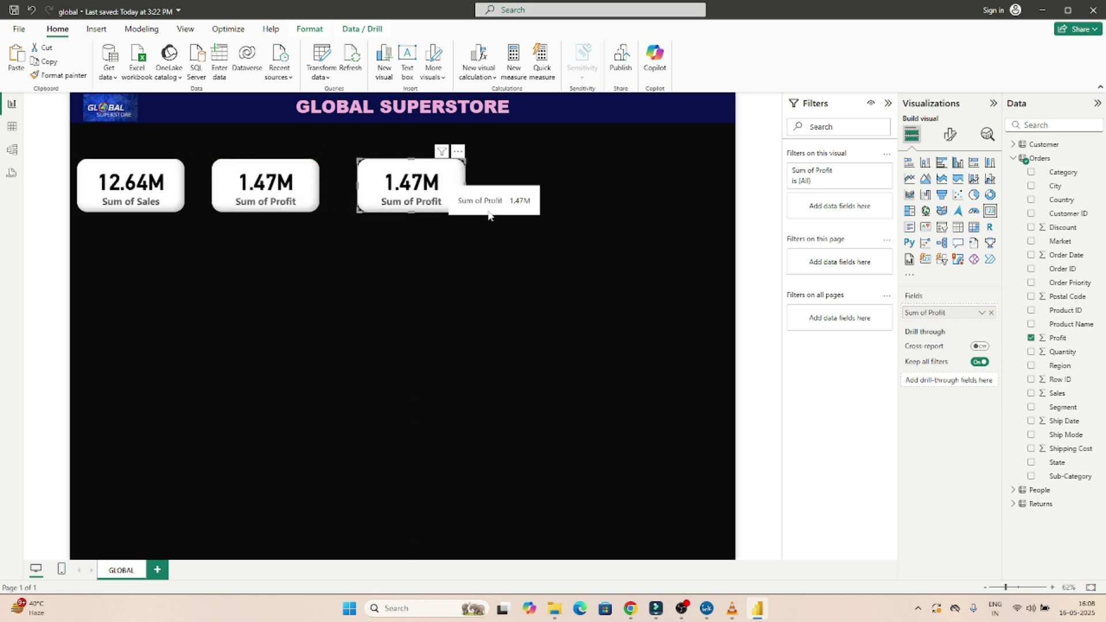
Replace the Profit field in the third card with Customer ID, summarized as Count (Distinct).
click(1031, 338)
click(1031, 214)
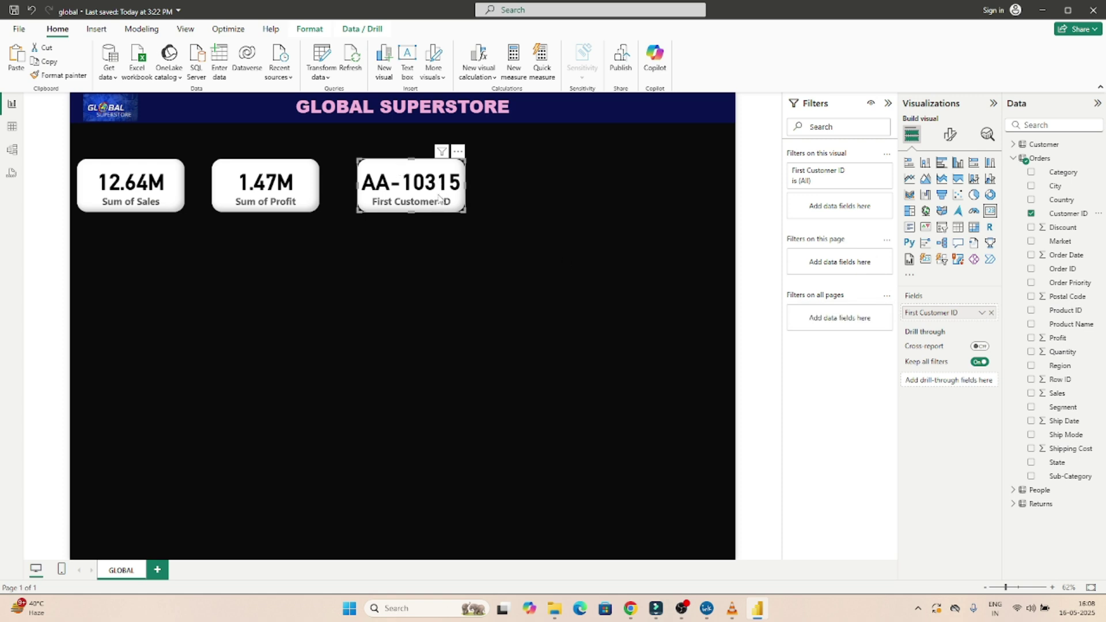
click(982, 314)
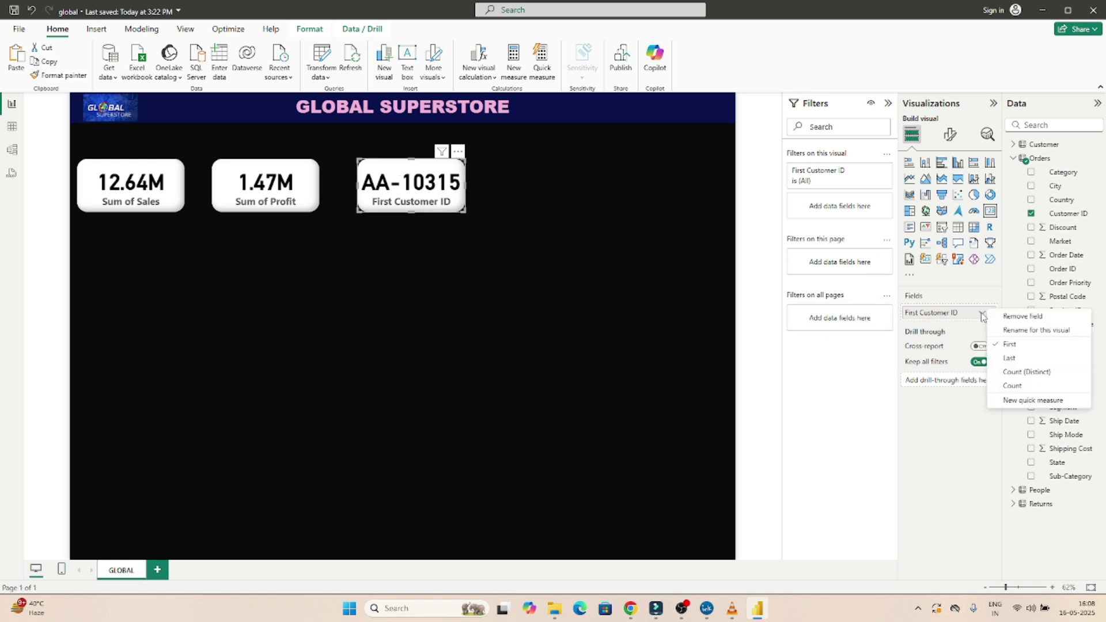
click(1029, 373)
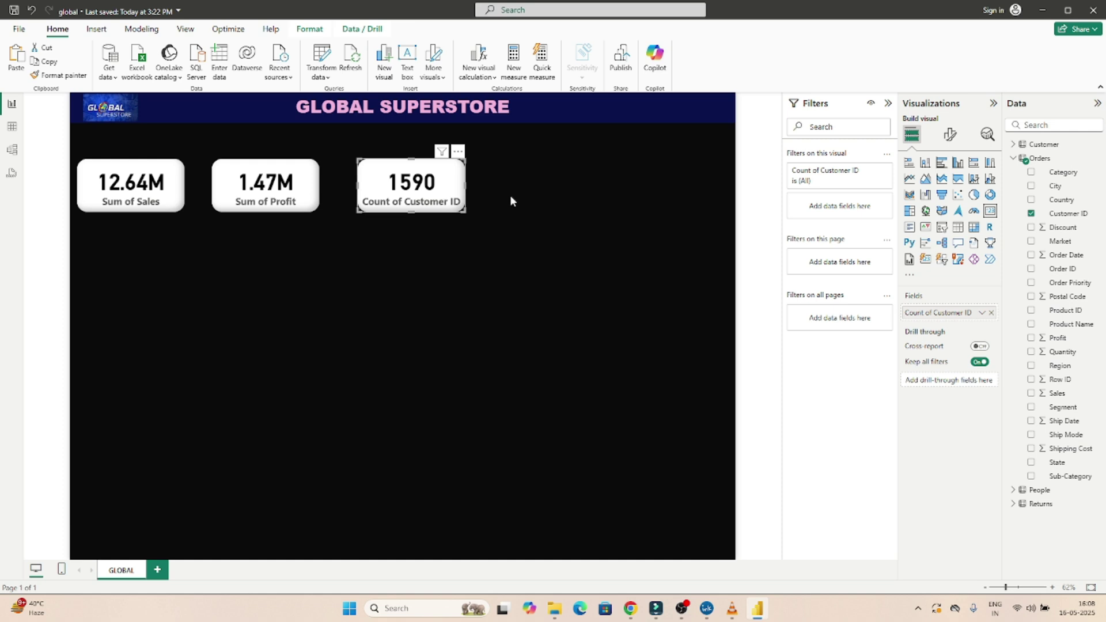
Place a copy of the customer count card to its right and replace its field with Order ID, summarized as Count (Distinct).
drag(414, 190, 584, 188)
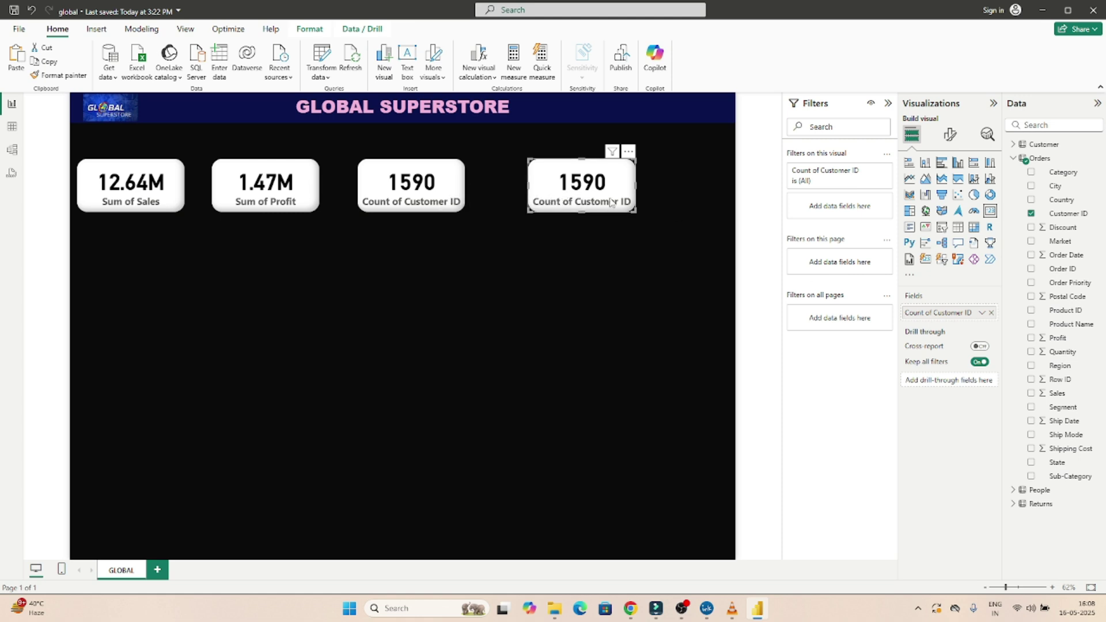
click(1031, 214)
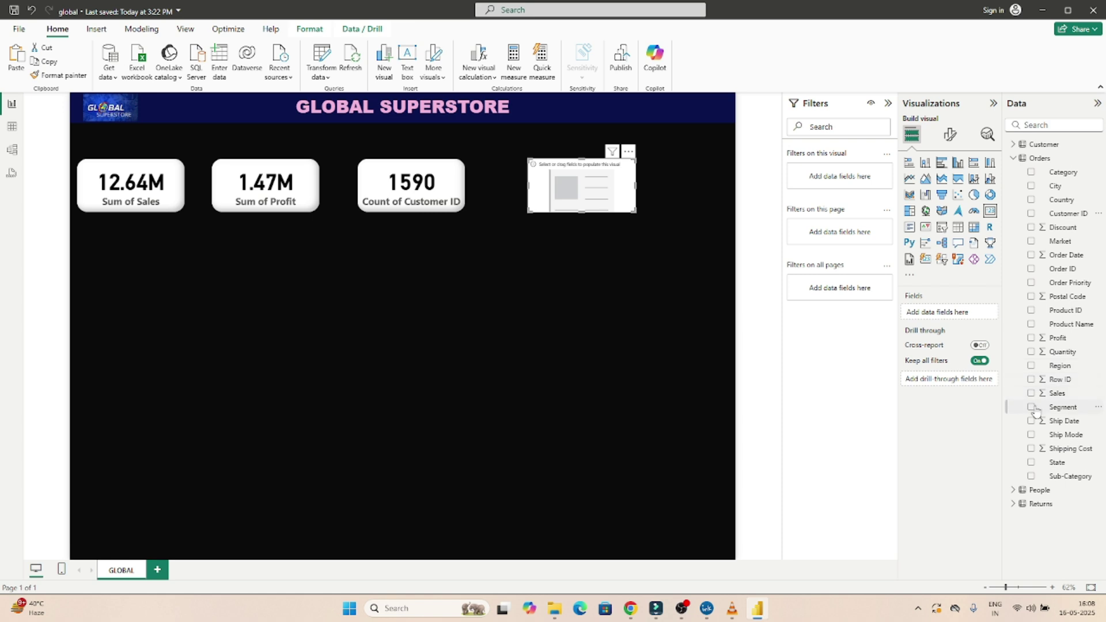
click(1032, 269)
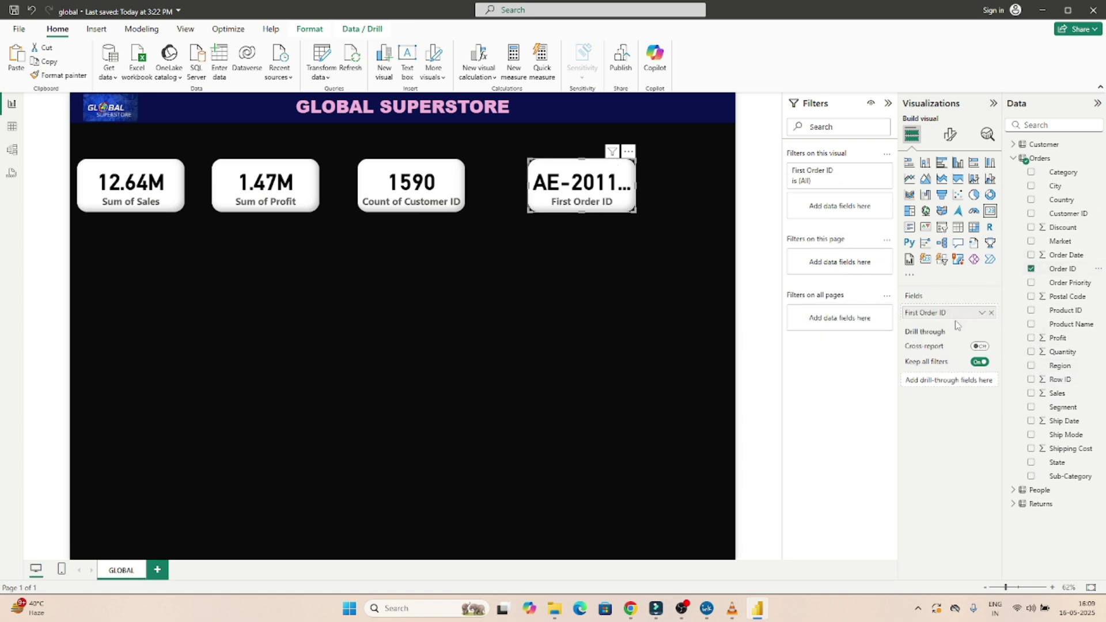
click(981, 313)
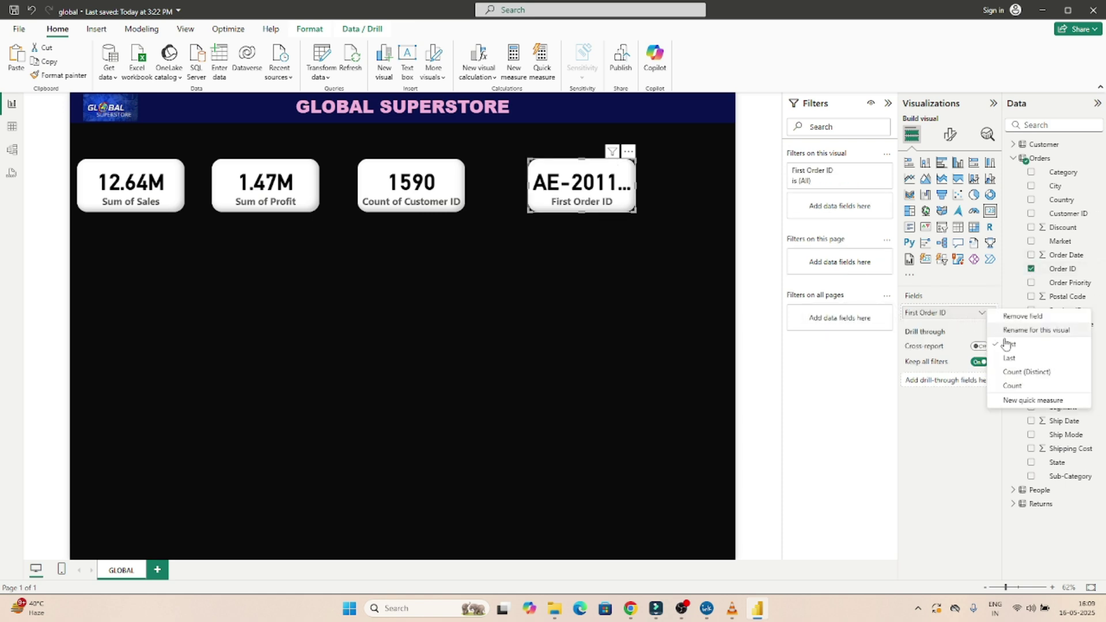
click(1026, 374)
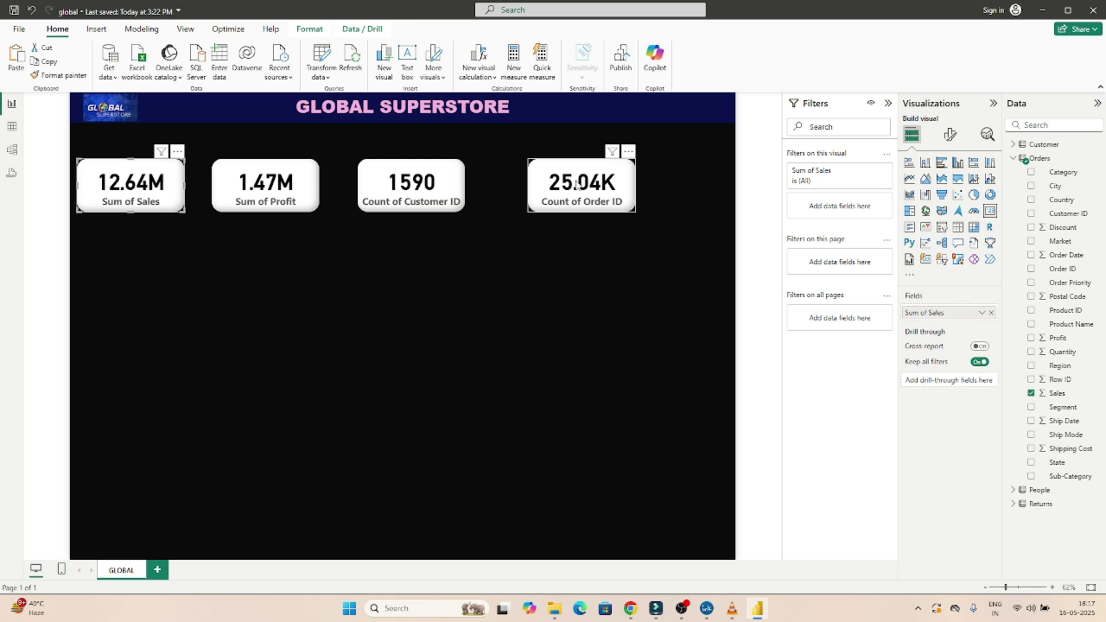
Spread the four cards across the page width in one aligned row just below the title banner.
drag(576, 184, 657, 180)
drag(426, 185, 511, 179)
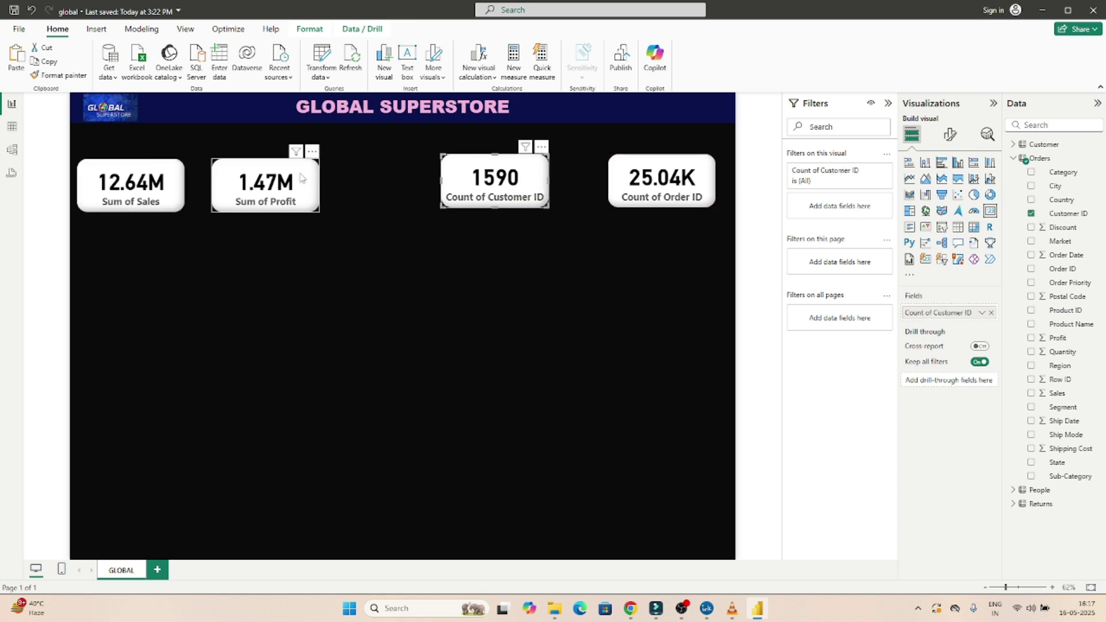
drag(300, 177, 337, 172)
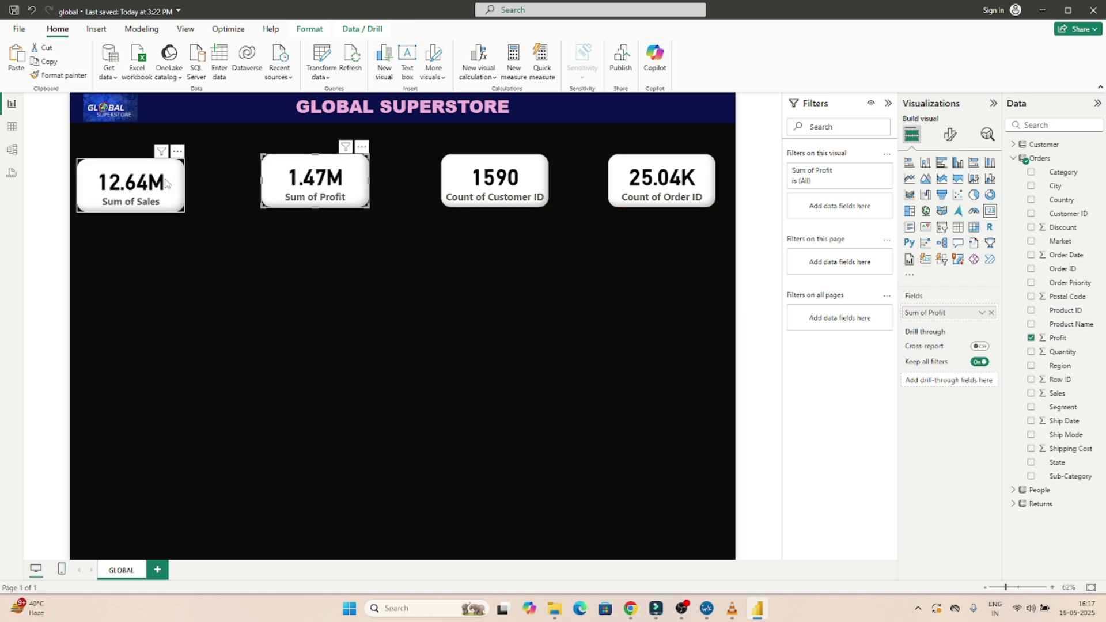
mouse_move(166, 183)
mouse_down()
mouse_move(178, 179)
mouse_move(166, 178)
mouse_up()
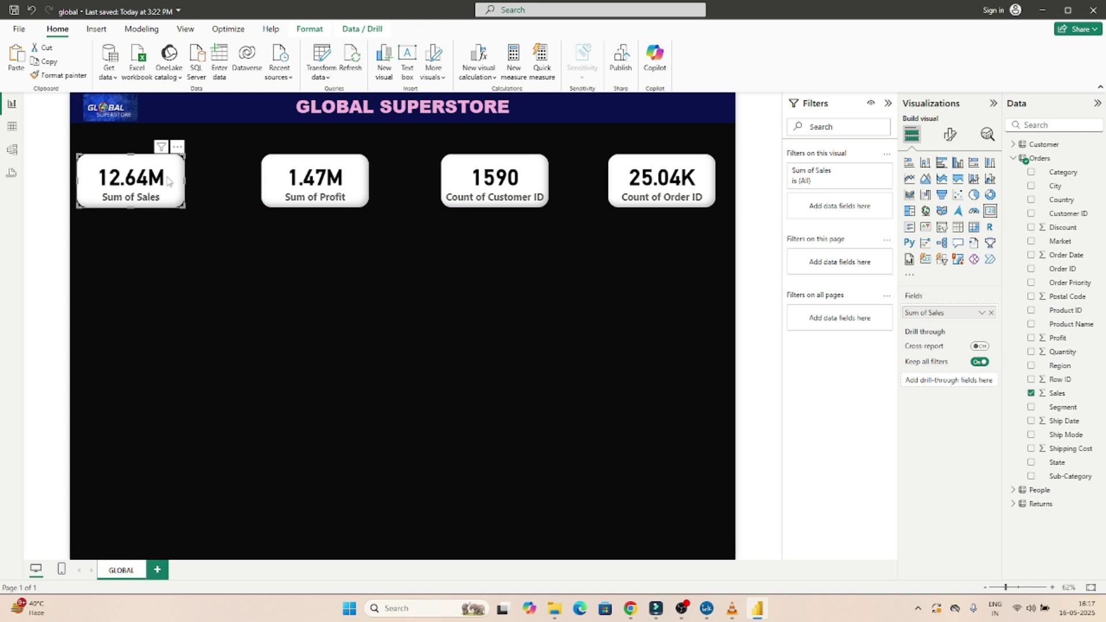
click(520, 278)
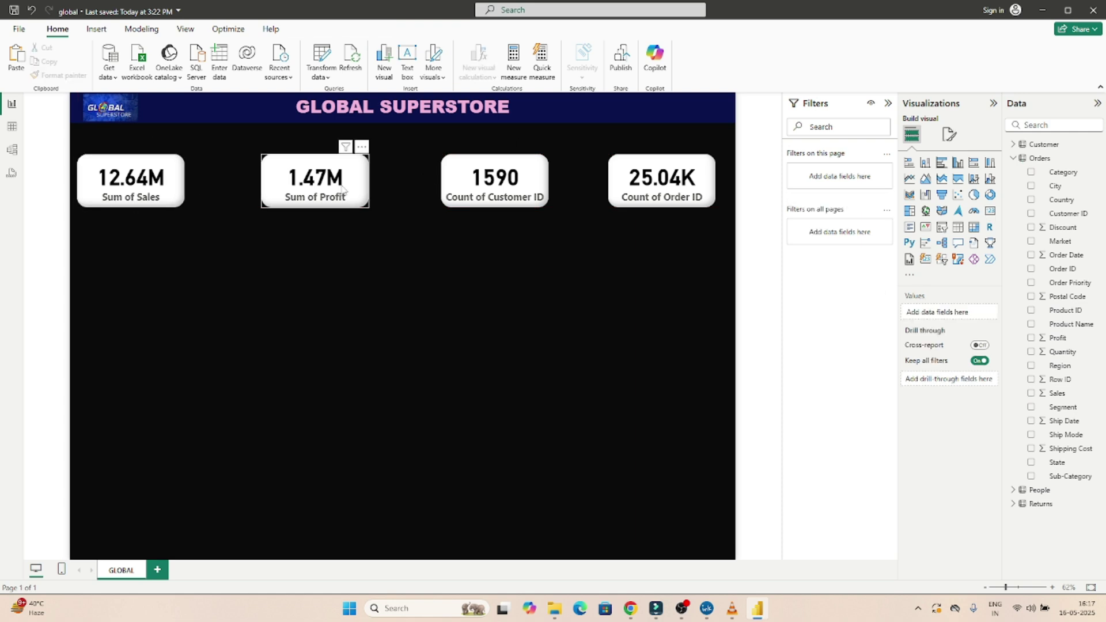
mouse_move(326, 192)
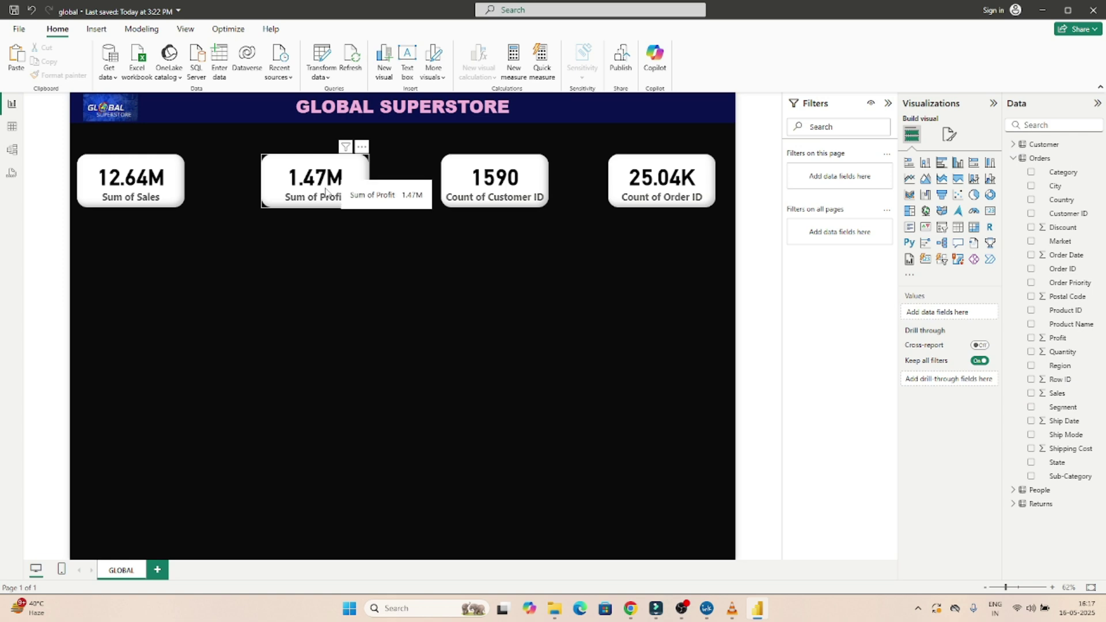